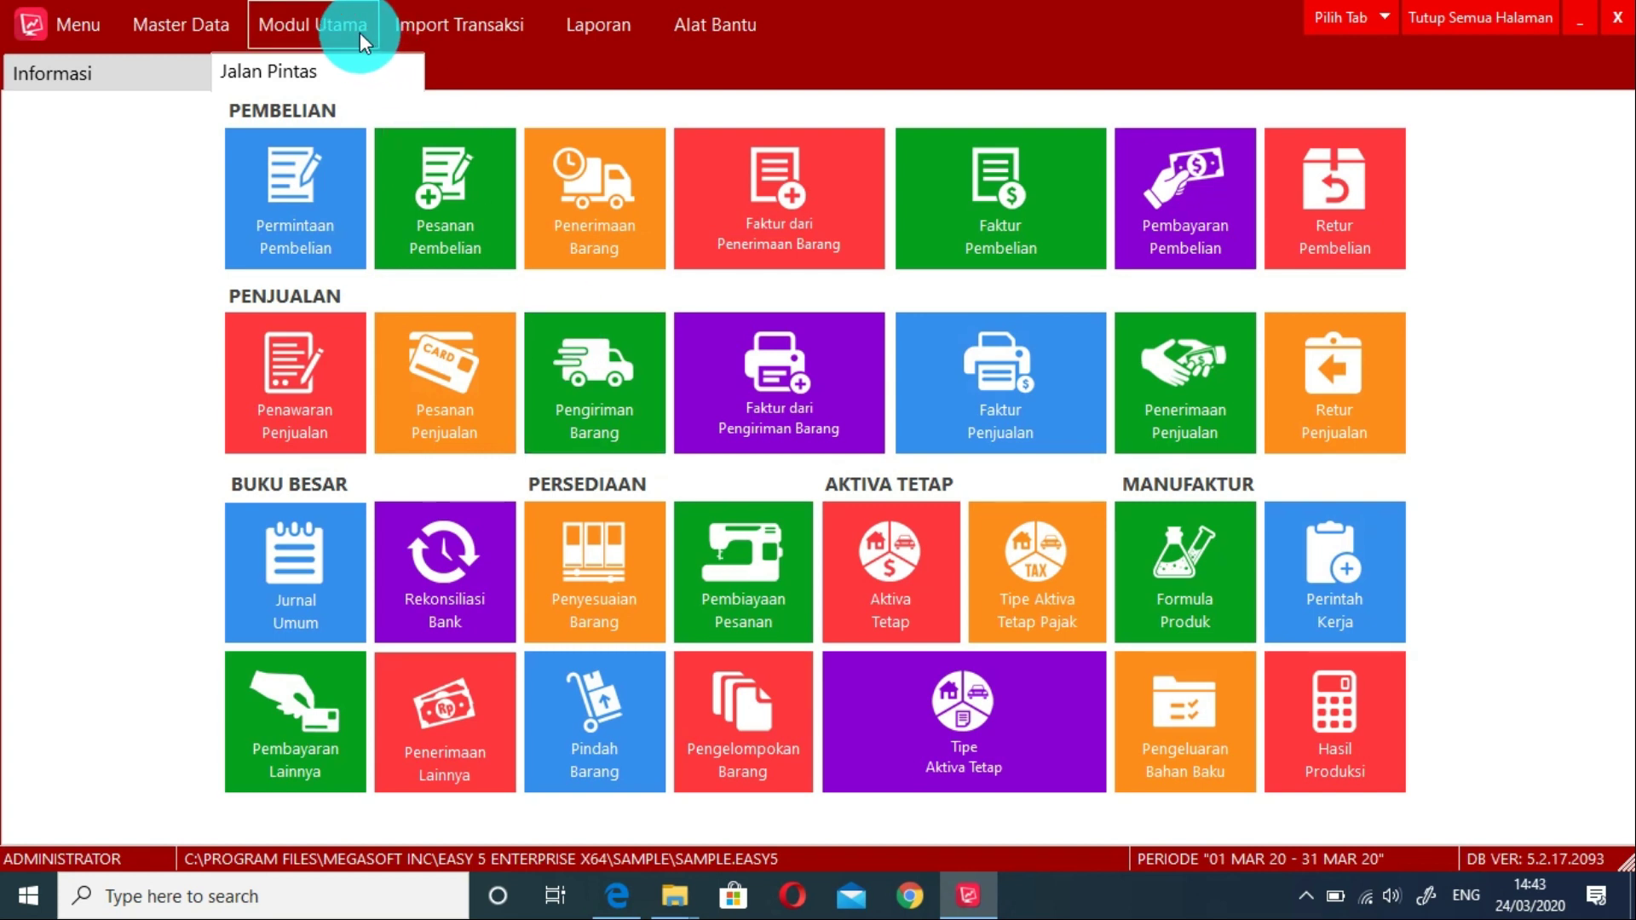
# Step: Open the inventory item list (Barang) and open the record of the Panasonic 1/2 PK PC5 item
pyautogui.click(358, 32)
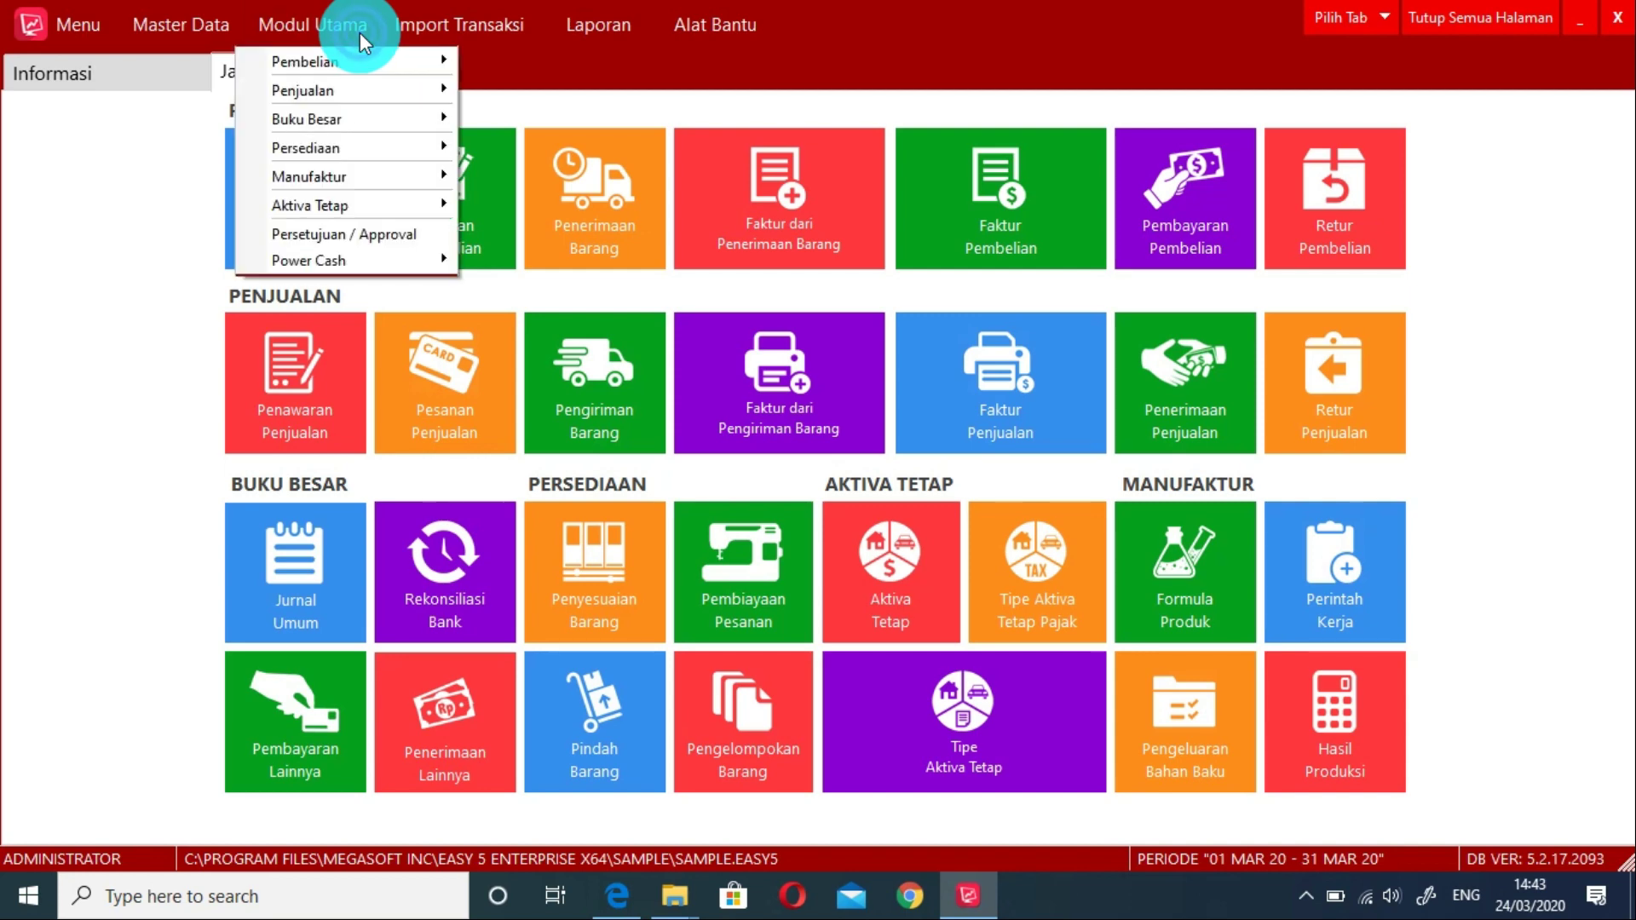
pyautogui.press('Down')
pyautogui.press('Down')
pyautogui.press('Down')
pyautogui.press('Down')
pyautogui.press('Right')
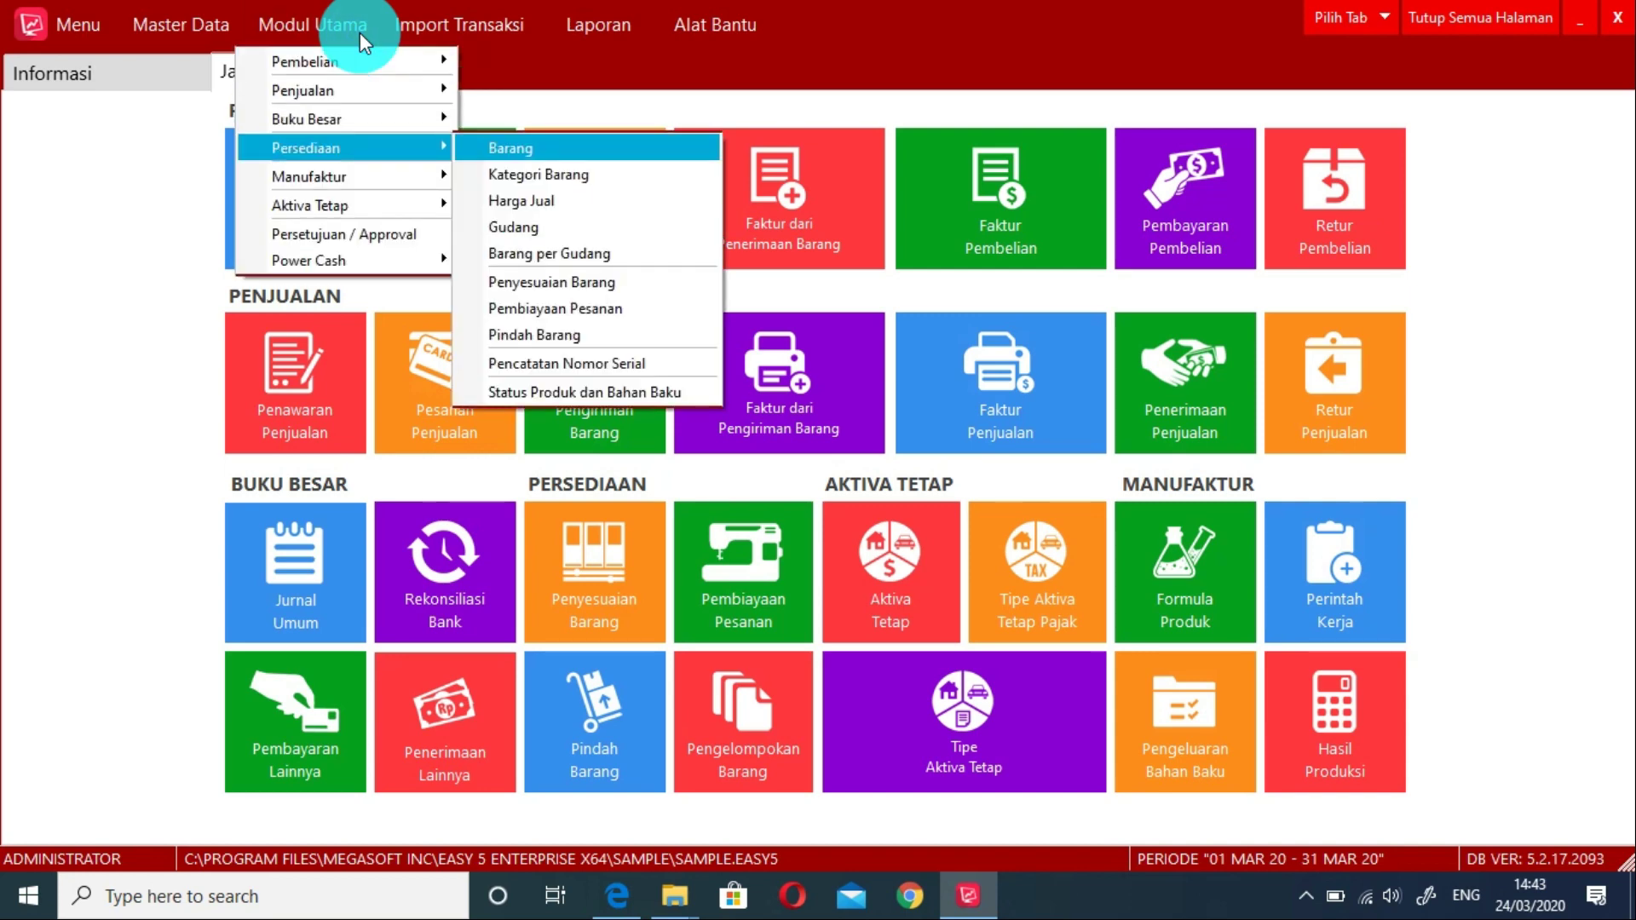
pyautogui.press('Return')
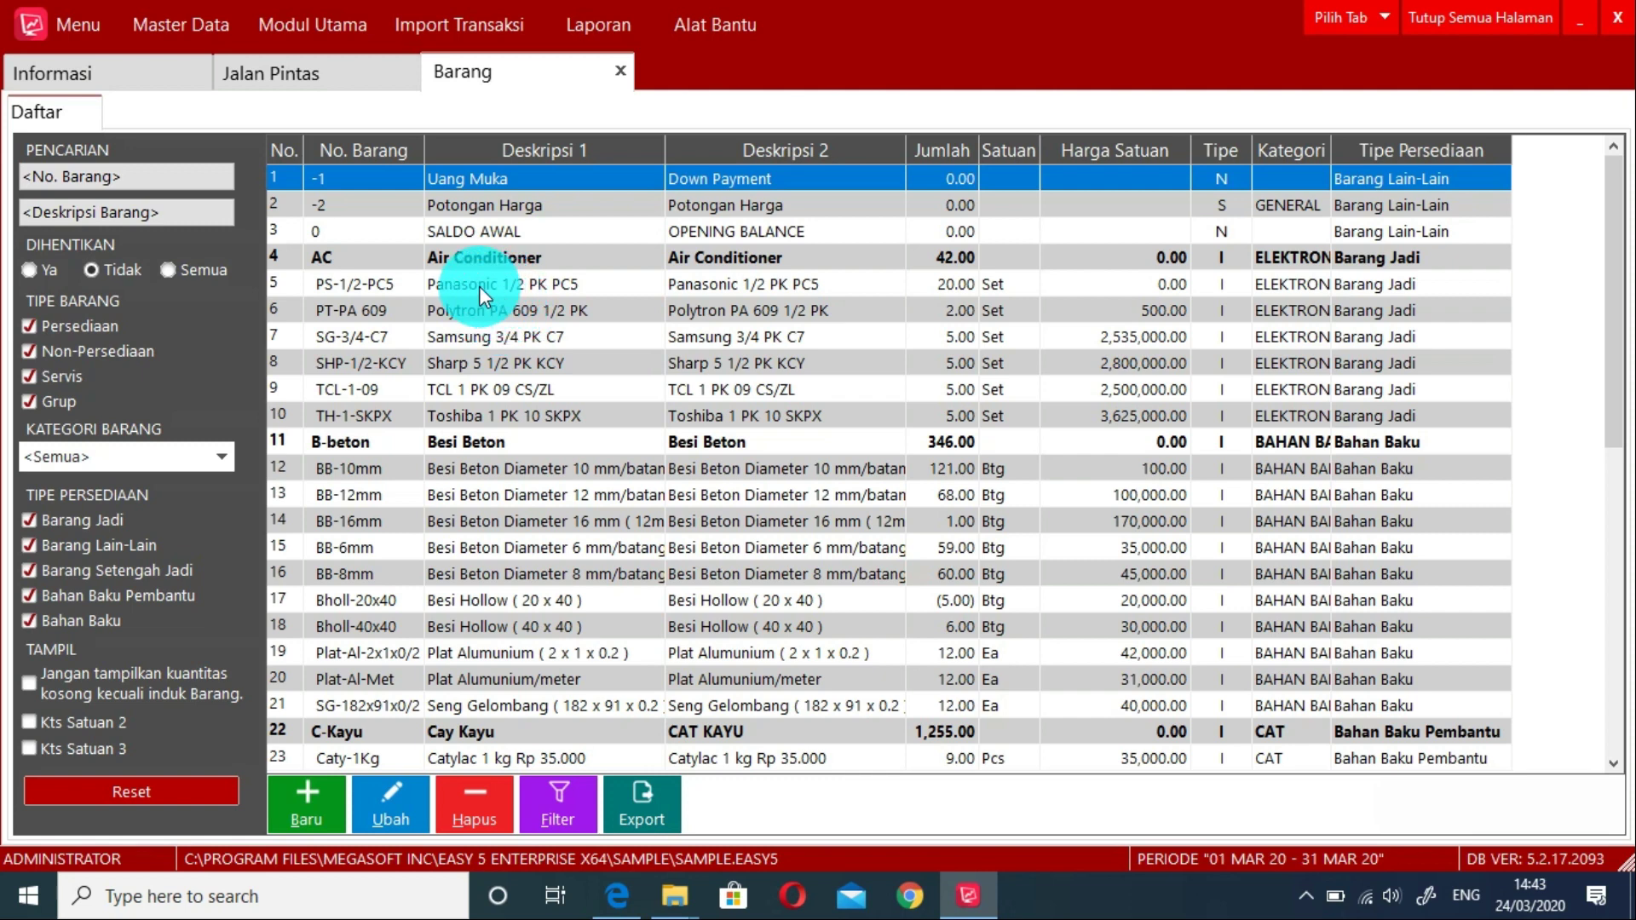
pyautogui.click(479, 296)
pyautogui.doubleClick(480, 287)
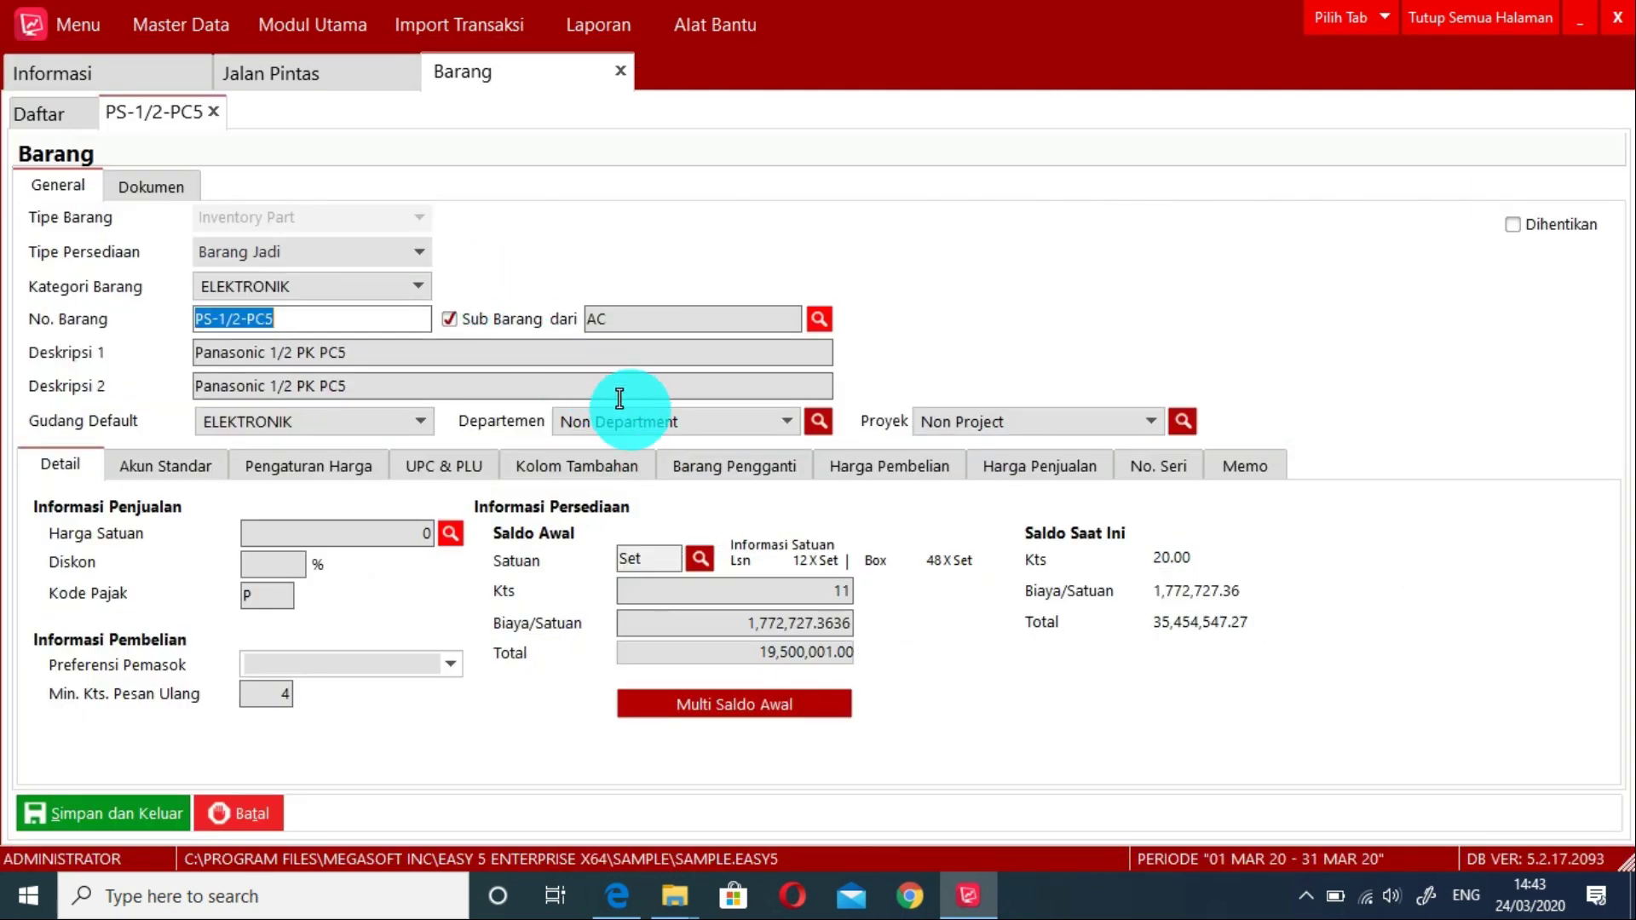
# Step: Add supplier Anggota Setia, CV to the item's purchase price list (Harga Pembelian)
pyautogui.click(934, 474)
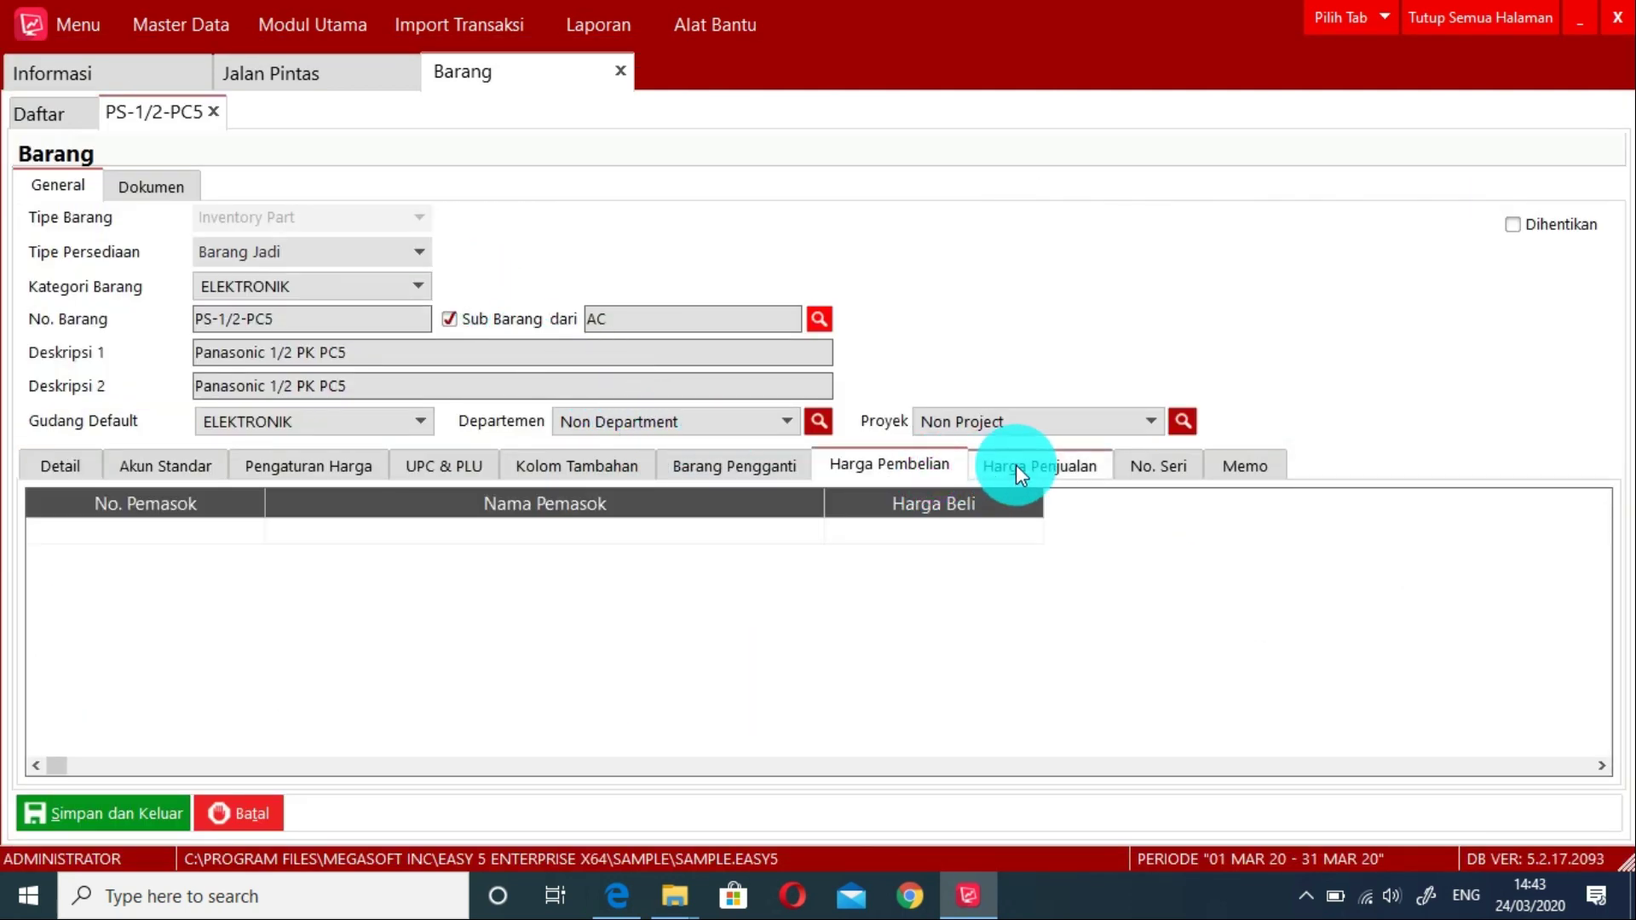
pyautogui.click(1016, 464)
pyautogui.click(933, 462)
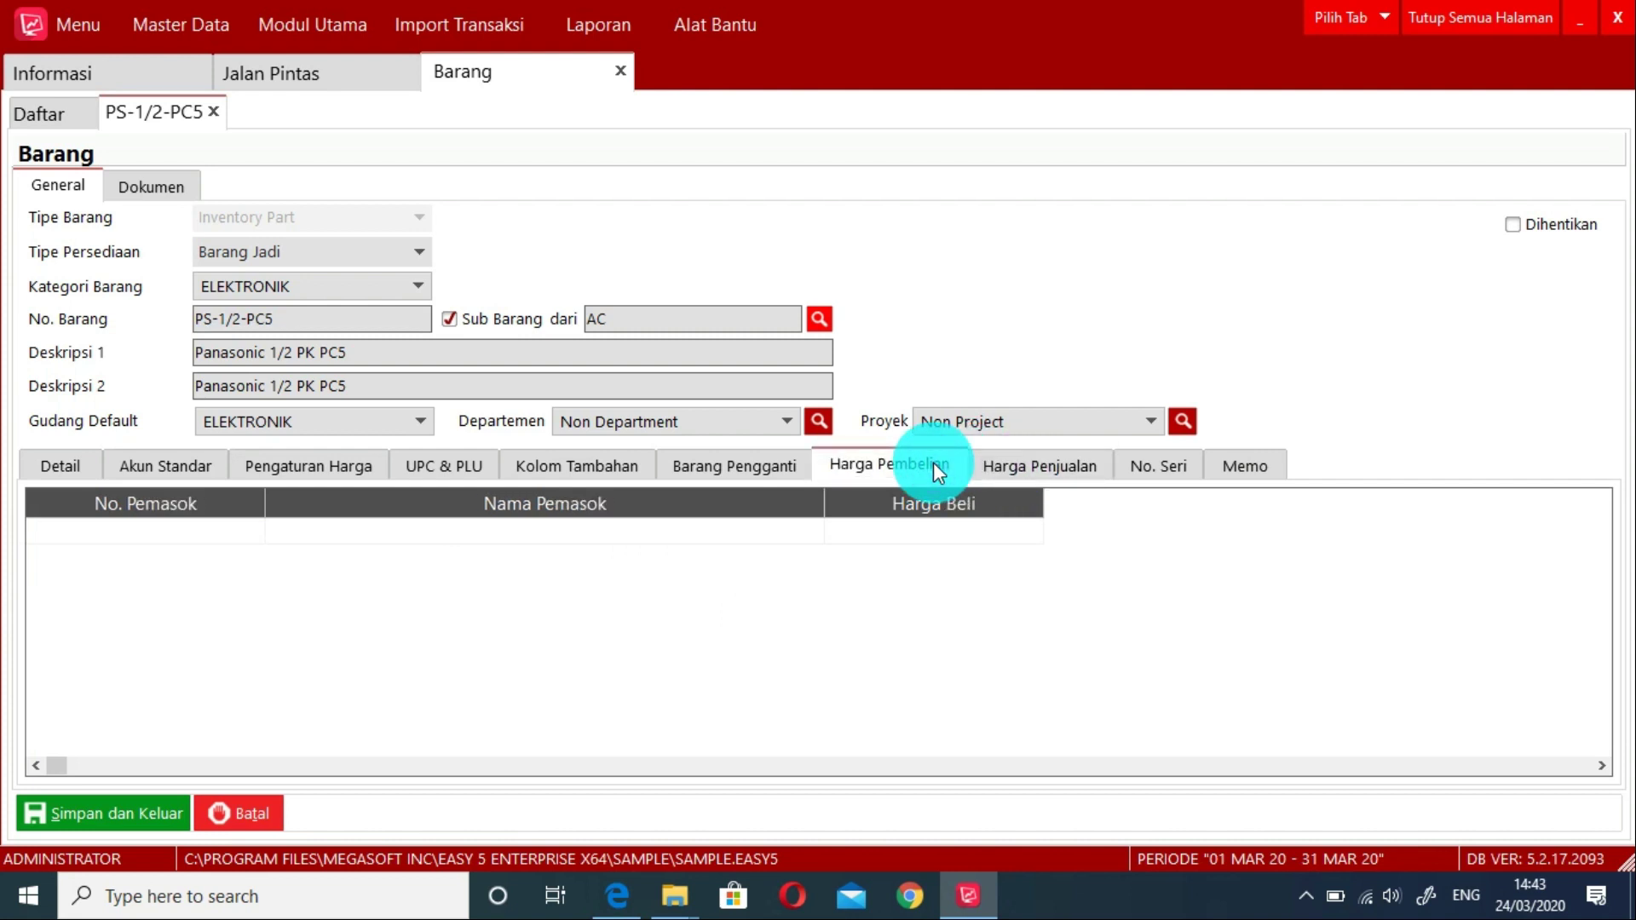
pyautogui.click(159, 531)
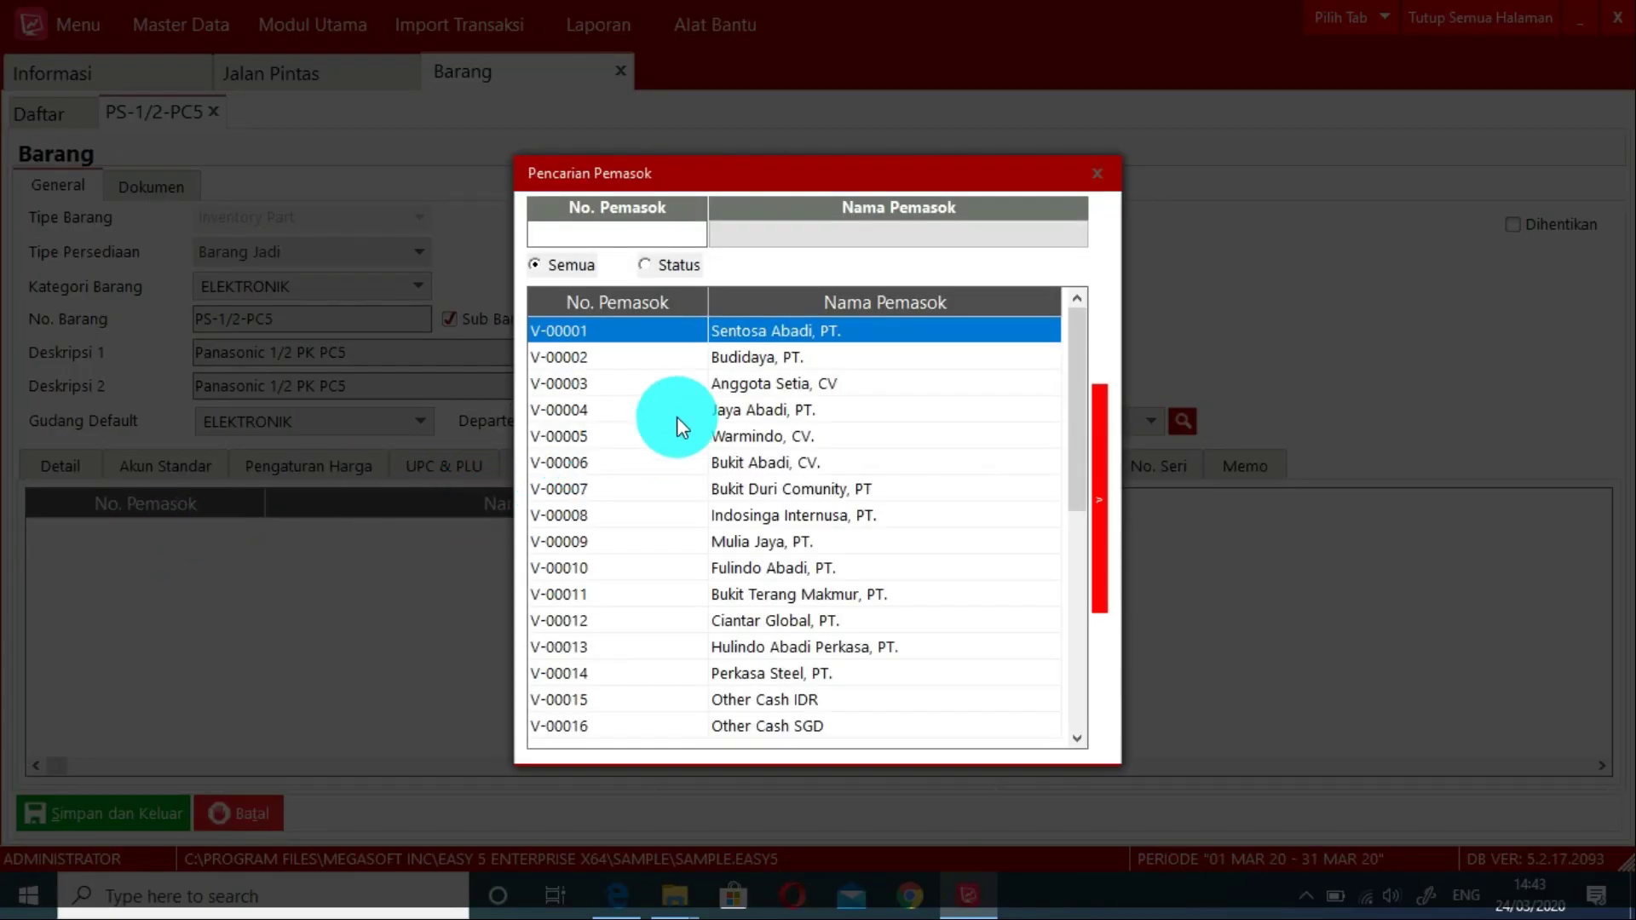
pyautogui.doubleClick(741, 384)
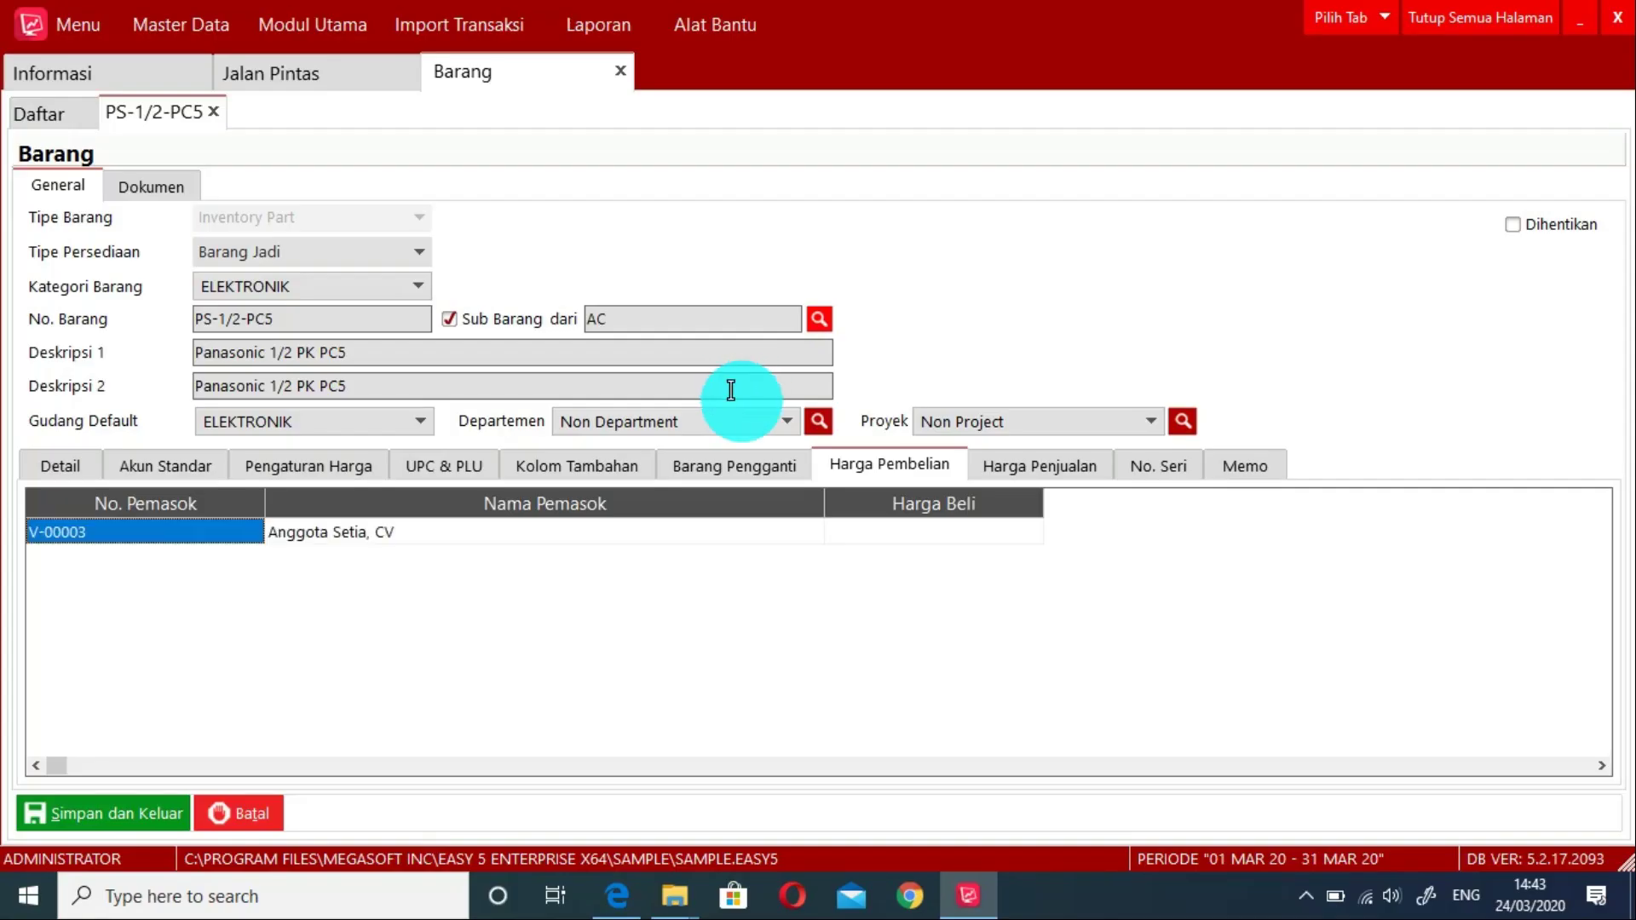
# Step: Set the purchase price (Harga Beli) for supplier Anggota Setia, CV to 1500000
pyautogui.press('Return')
pyautogui.press('Return')
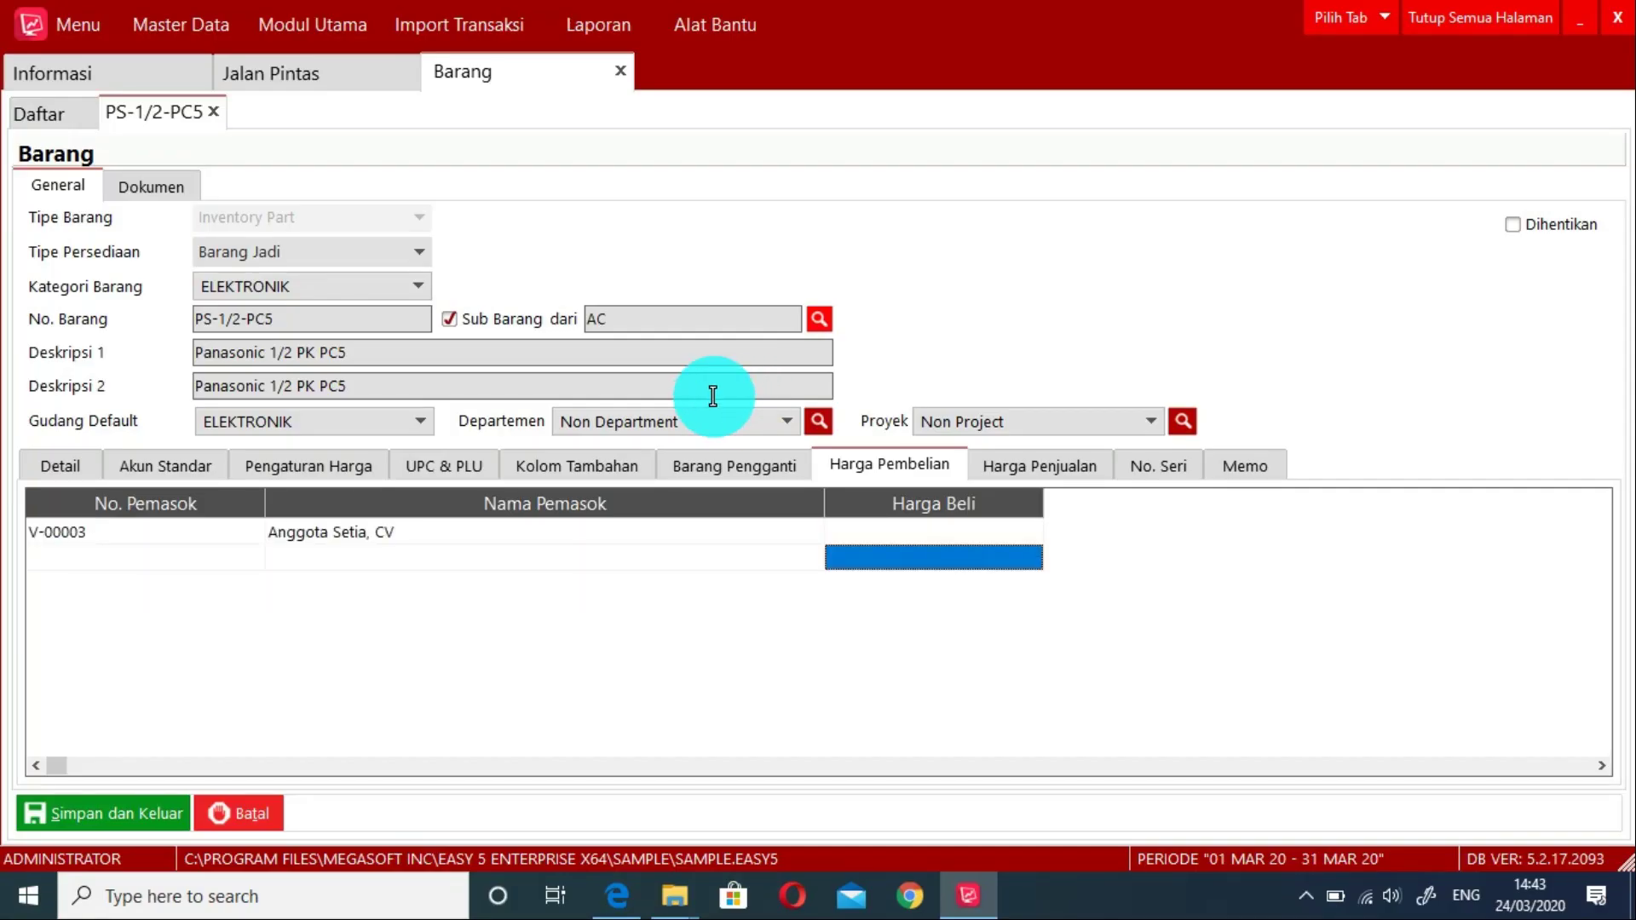
pyautogui.press('Up')
pyautogui.write('150')
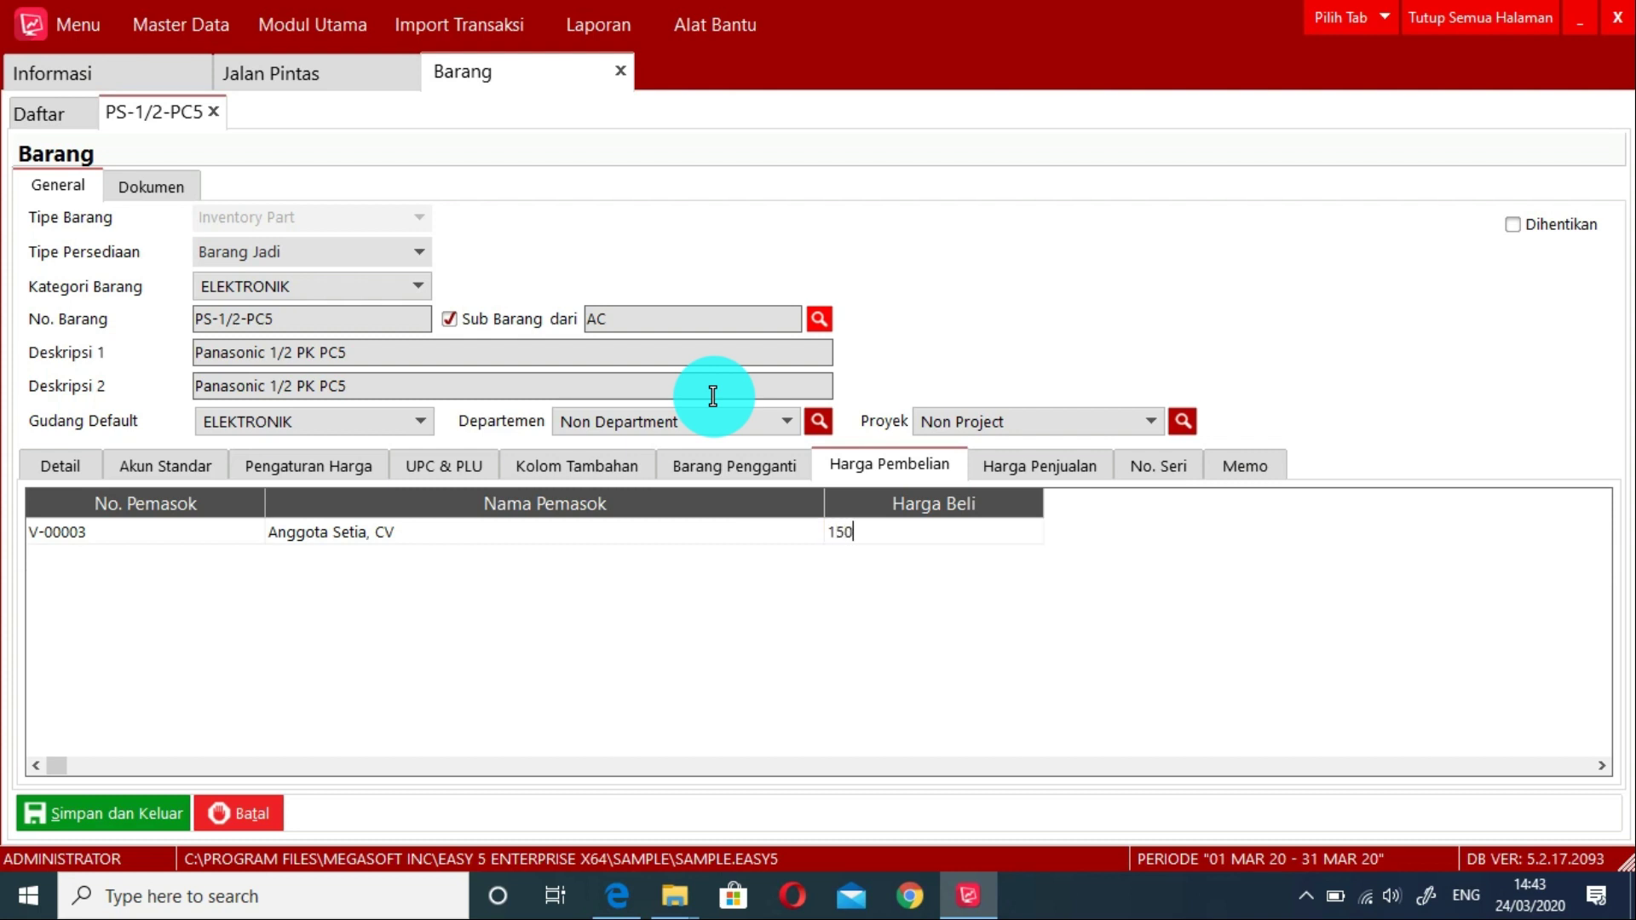
pyautogui.write('0000')
pyautogui.press('Return')
pyautogui.press('Up')
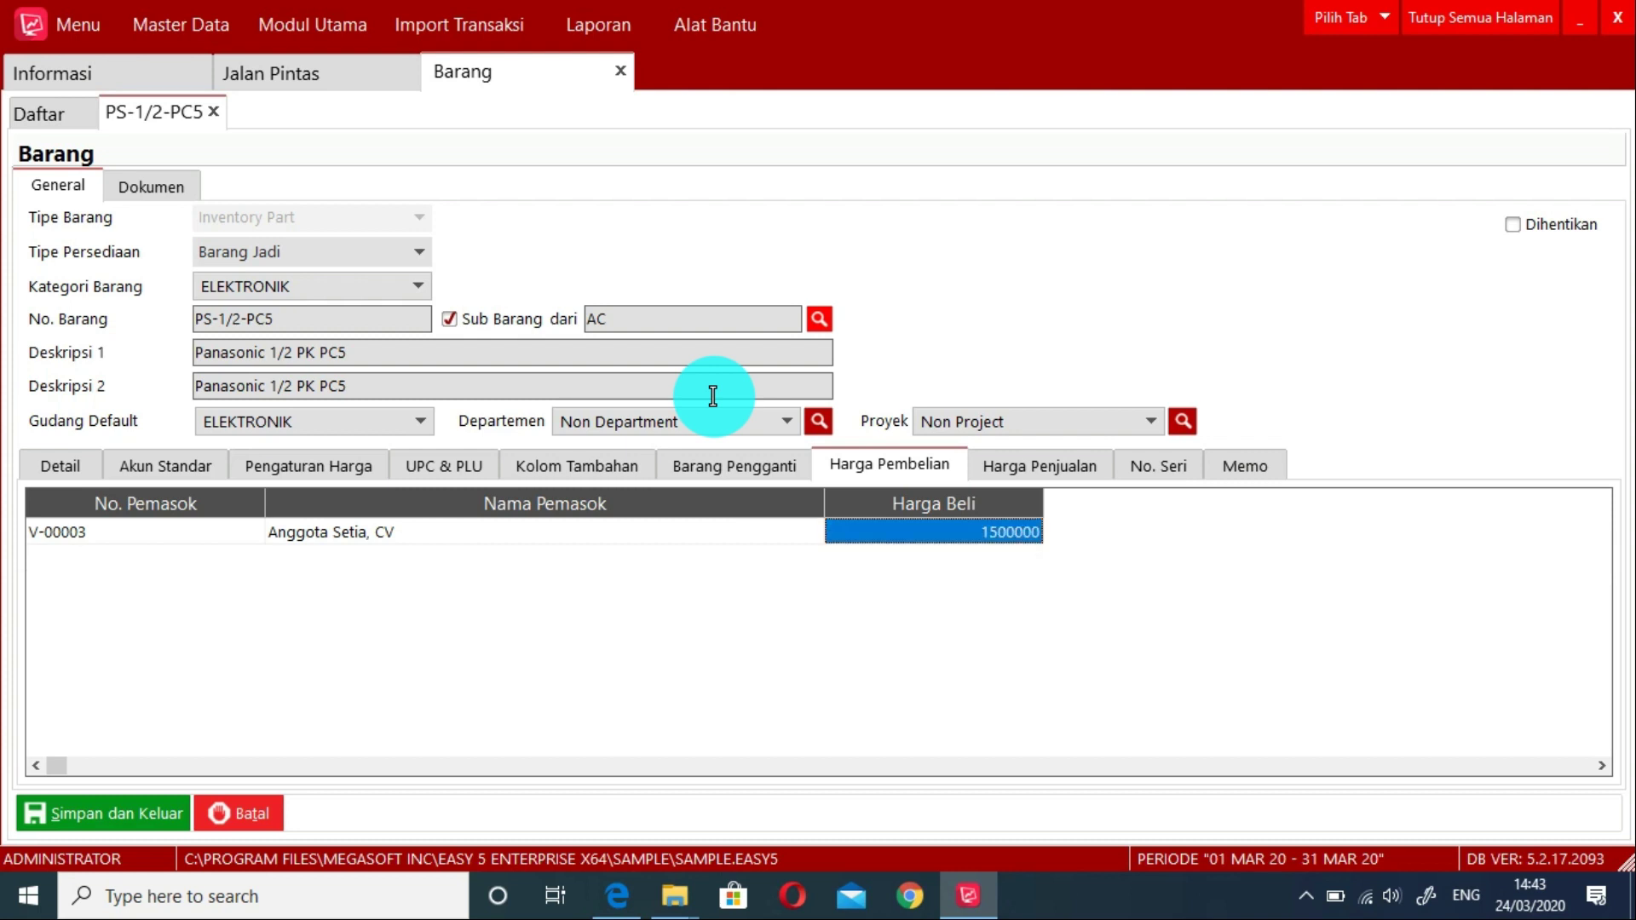
# Step: Add customer Rahmat Sentosa, PT. with a selling price (Harga Jual) of 1800000, then save the item and close the item list
pyautogui.click(1015, 467)
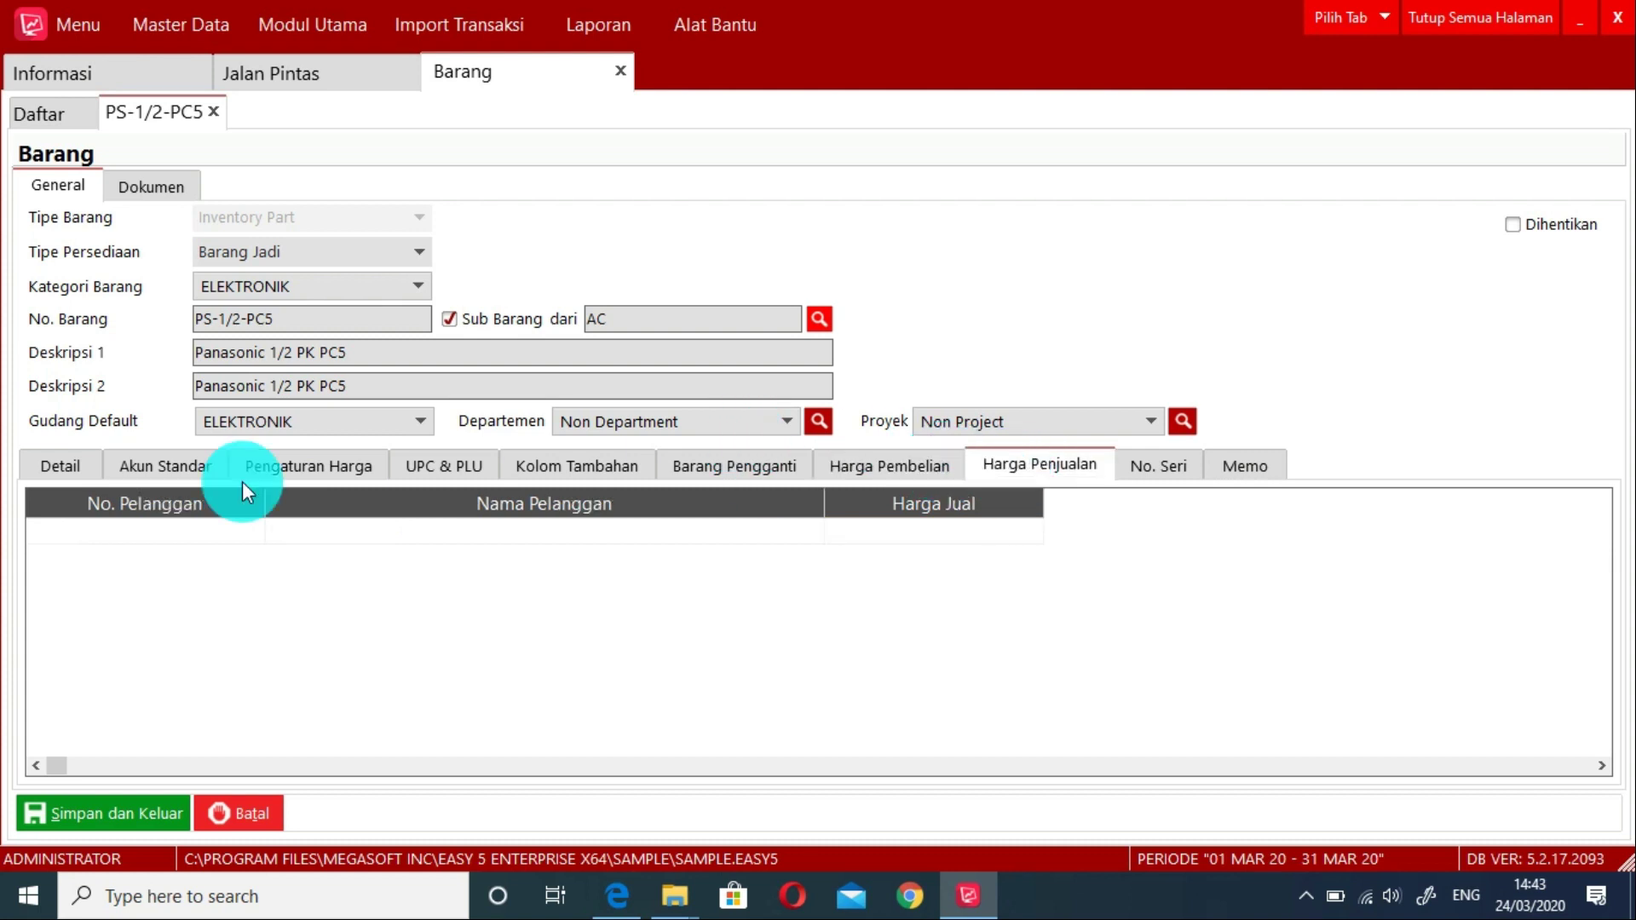
pyautogui.doubleClick(163, 533)
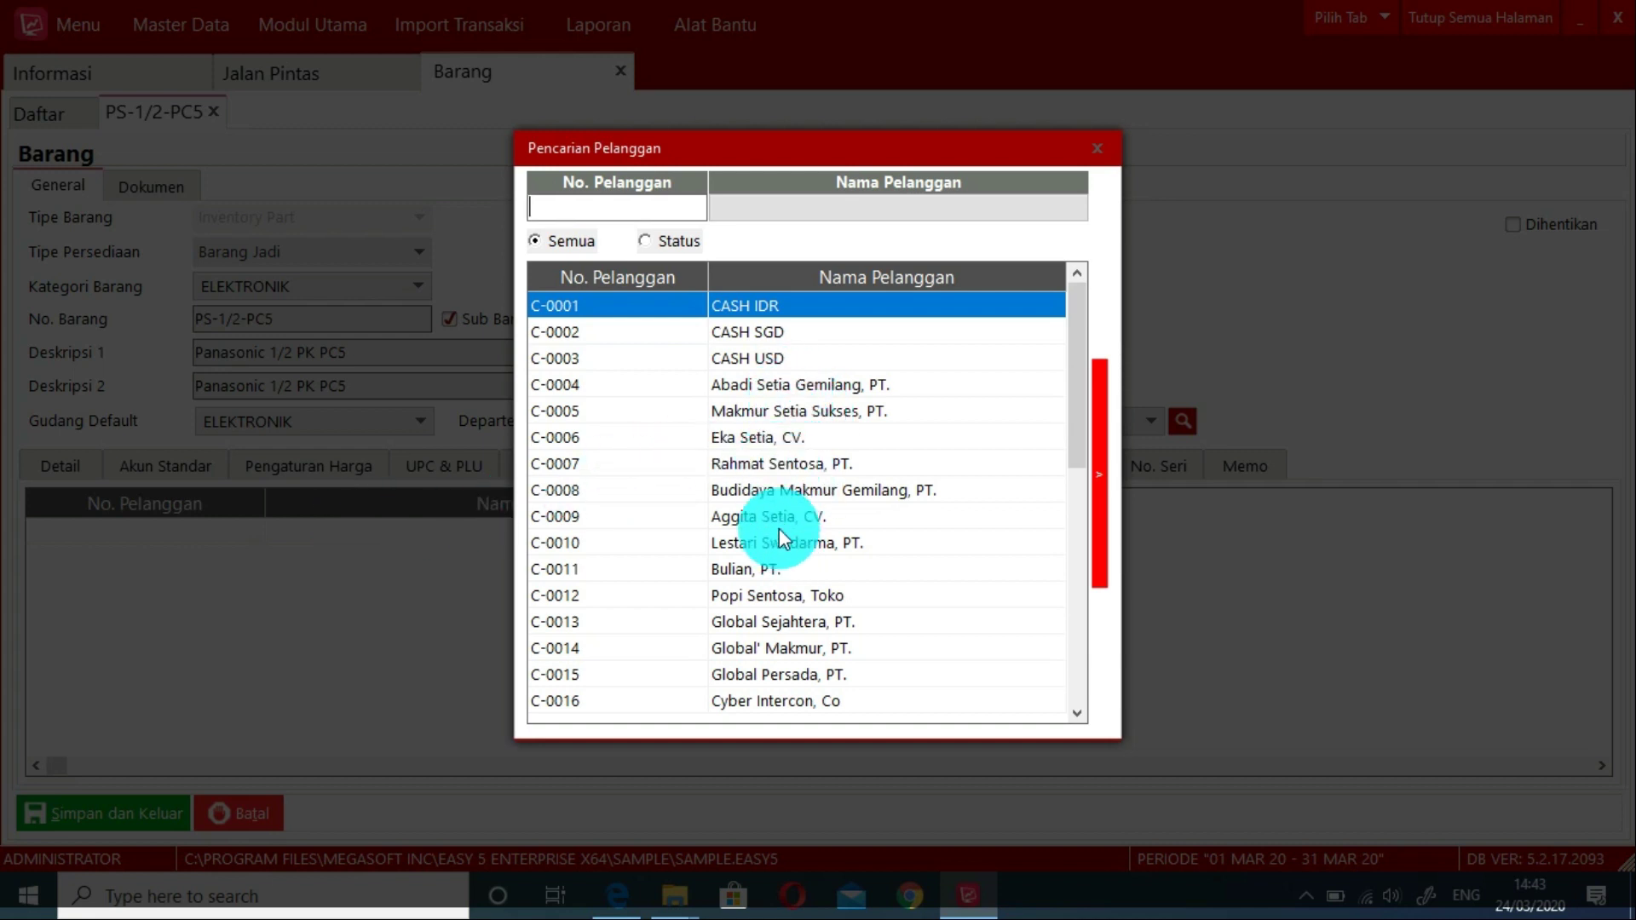
pyautogui.doubleClick(770, 467)
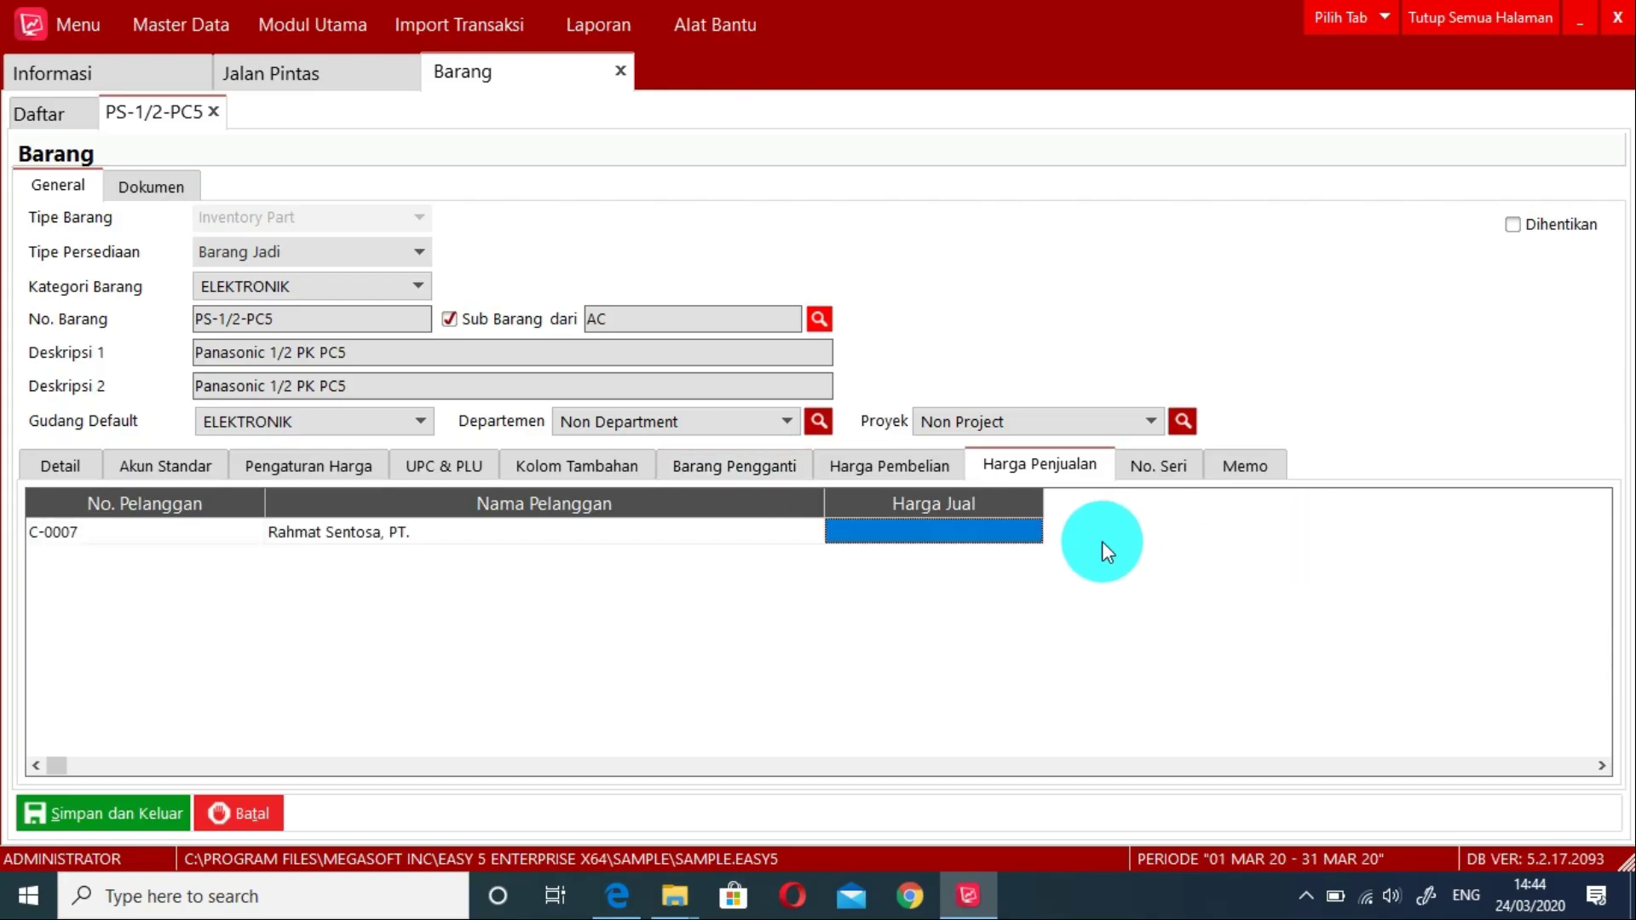
pyautogui.write('18')
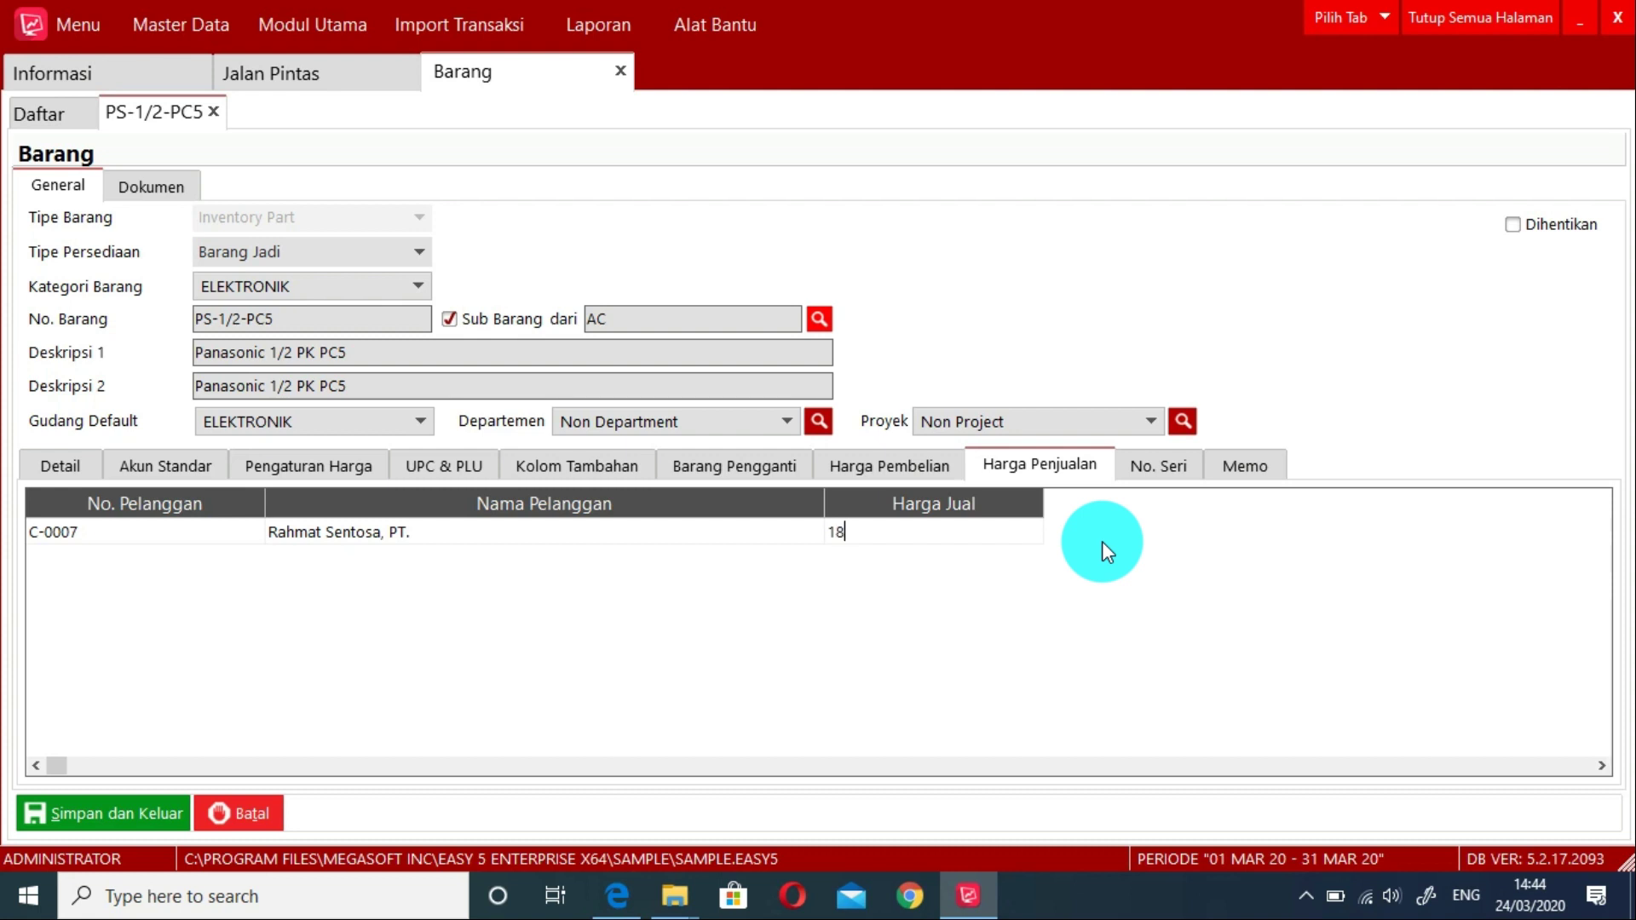
pyautogui.write('00000')
pyautogui.press('Return')
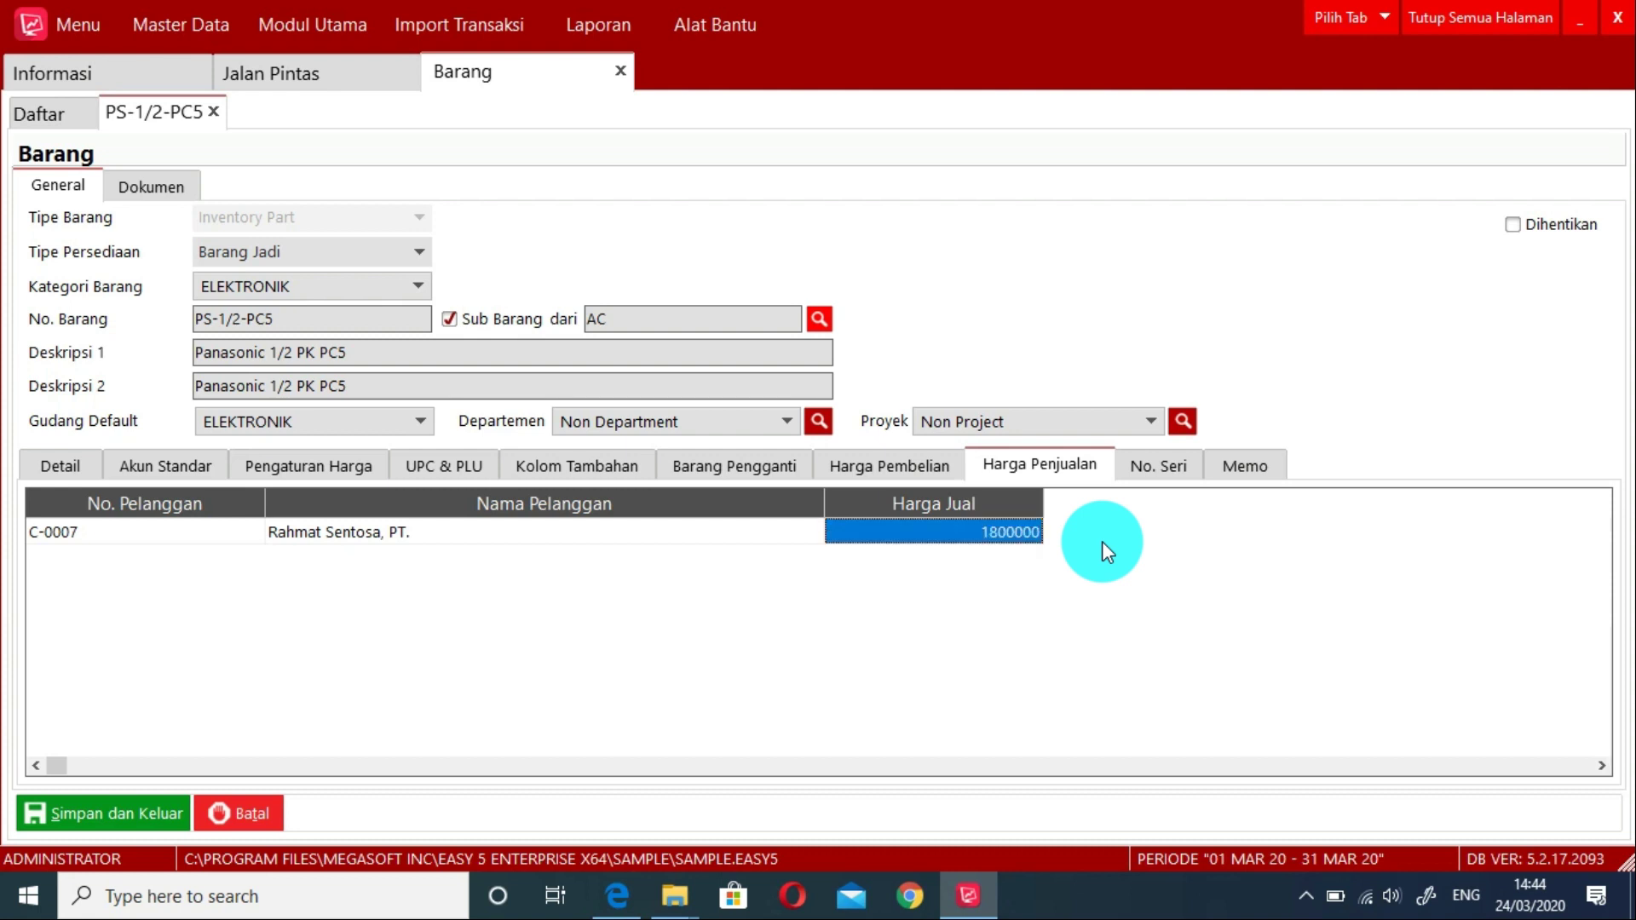
pyautogui.click(90, 820)
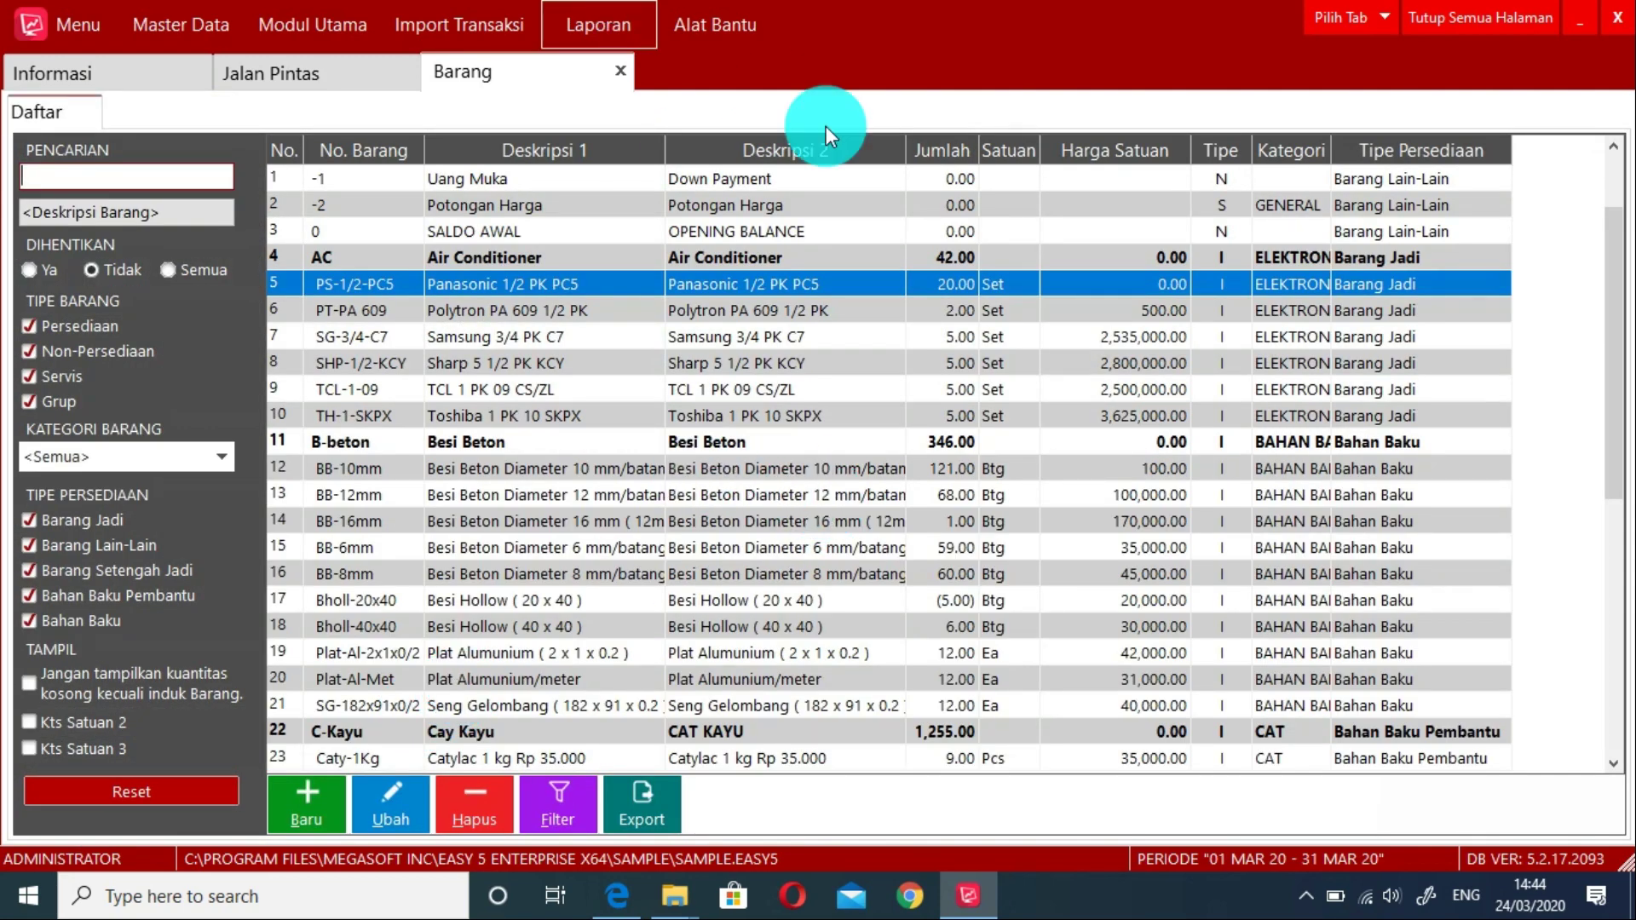
pyautogui.click(620, 71)
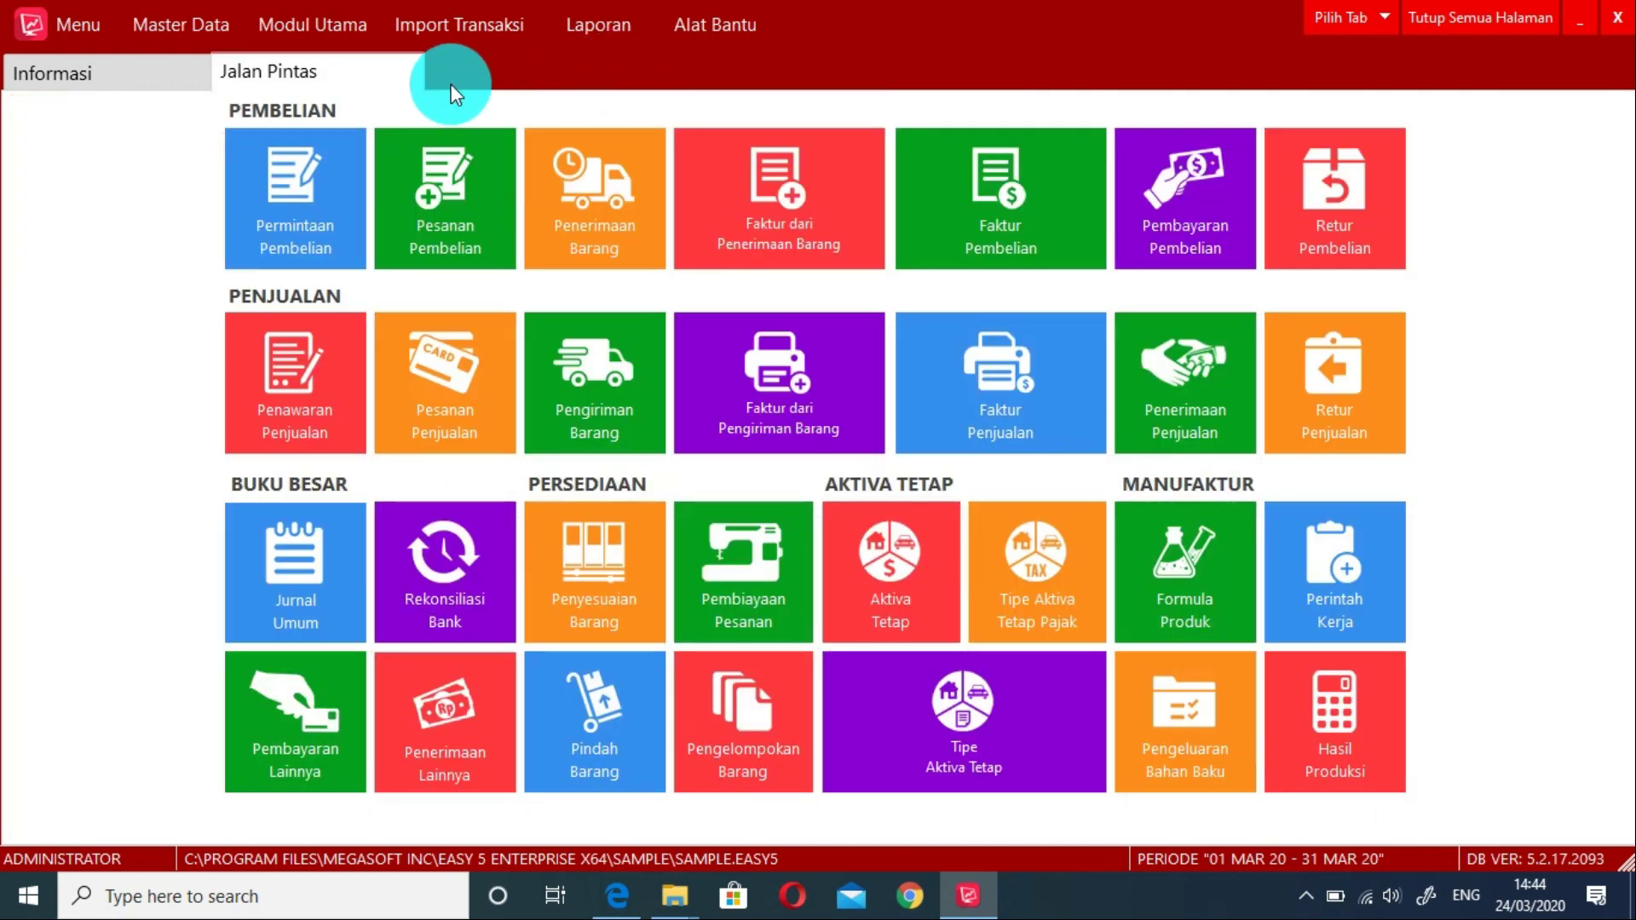
# Step: Create a new purchase invoice (Faktur Pembelian) for supplier Anggota Setia, CV with invoice number 876
pyautogui.click(1033, 168)
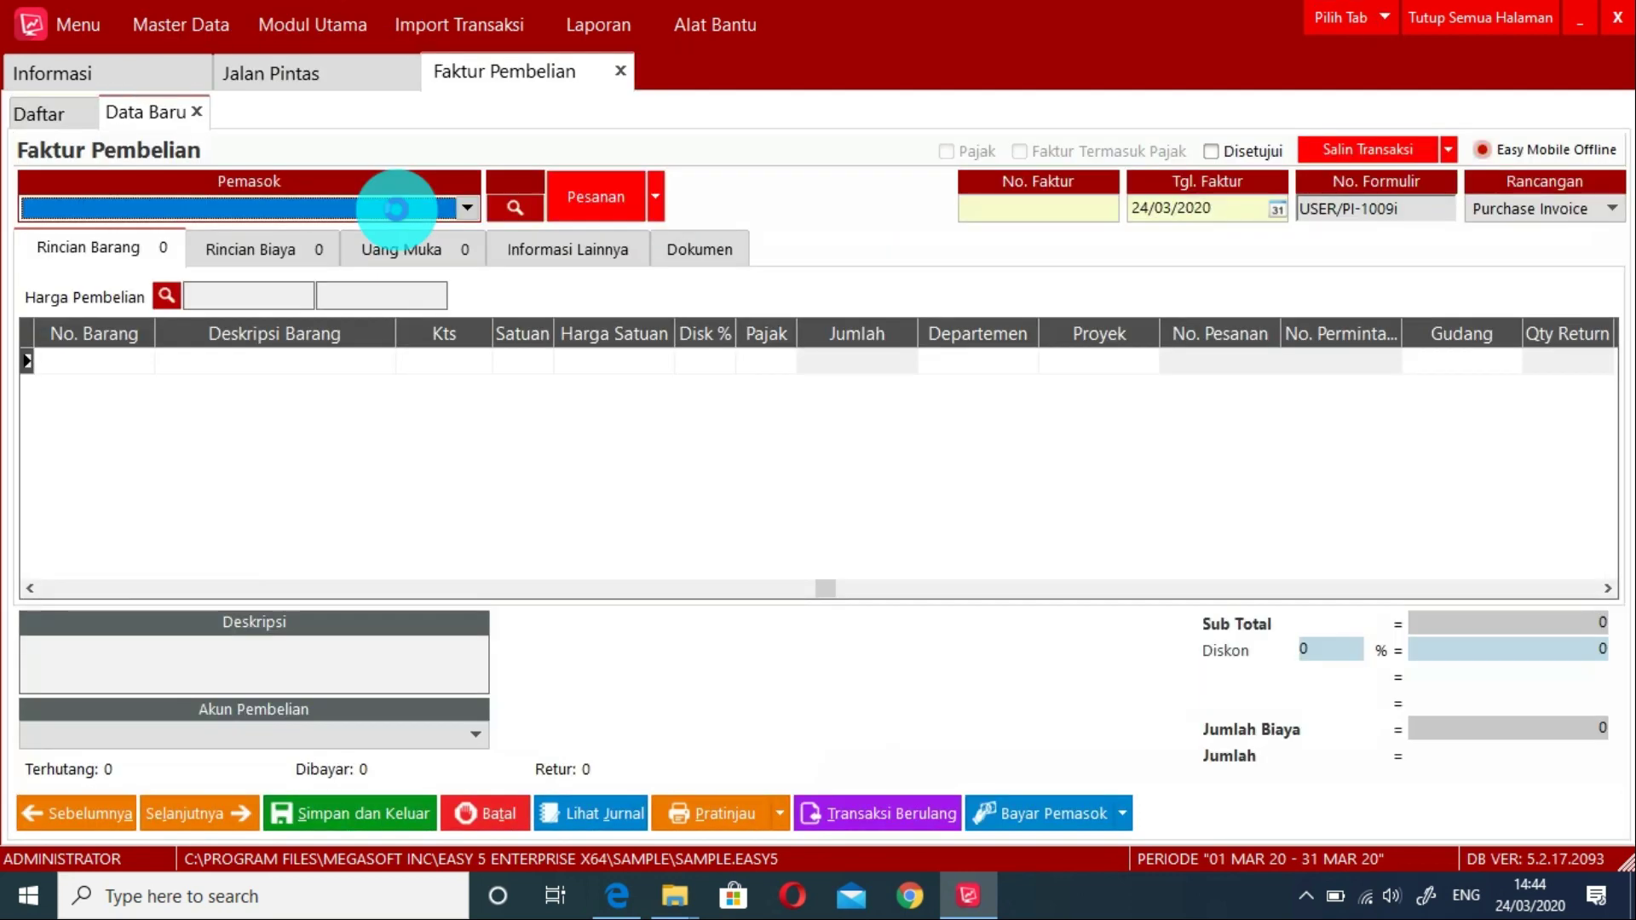
pyautogui.click(395, 209)
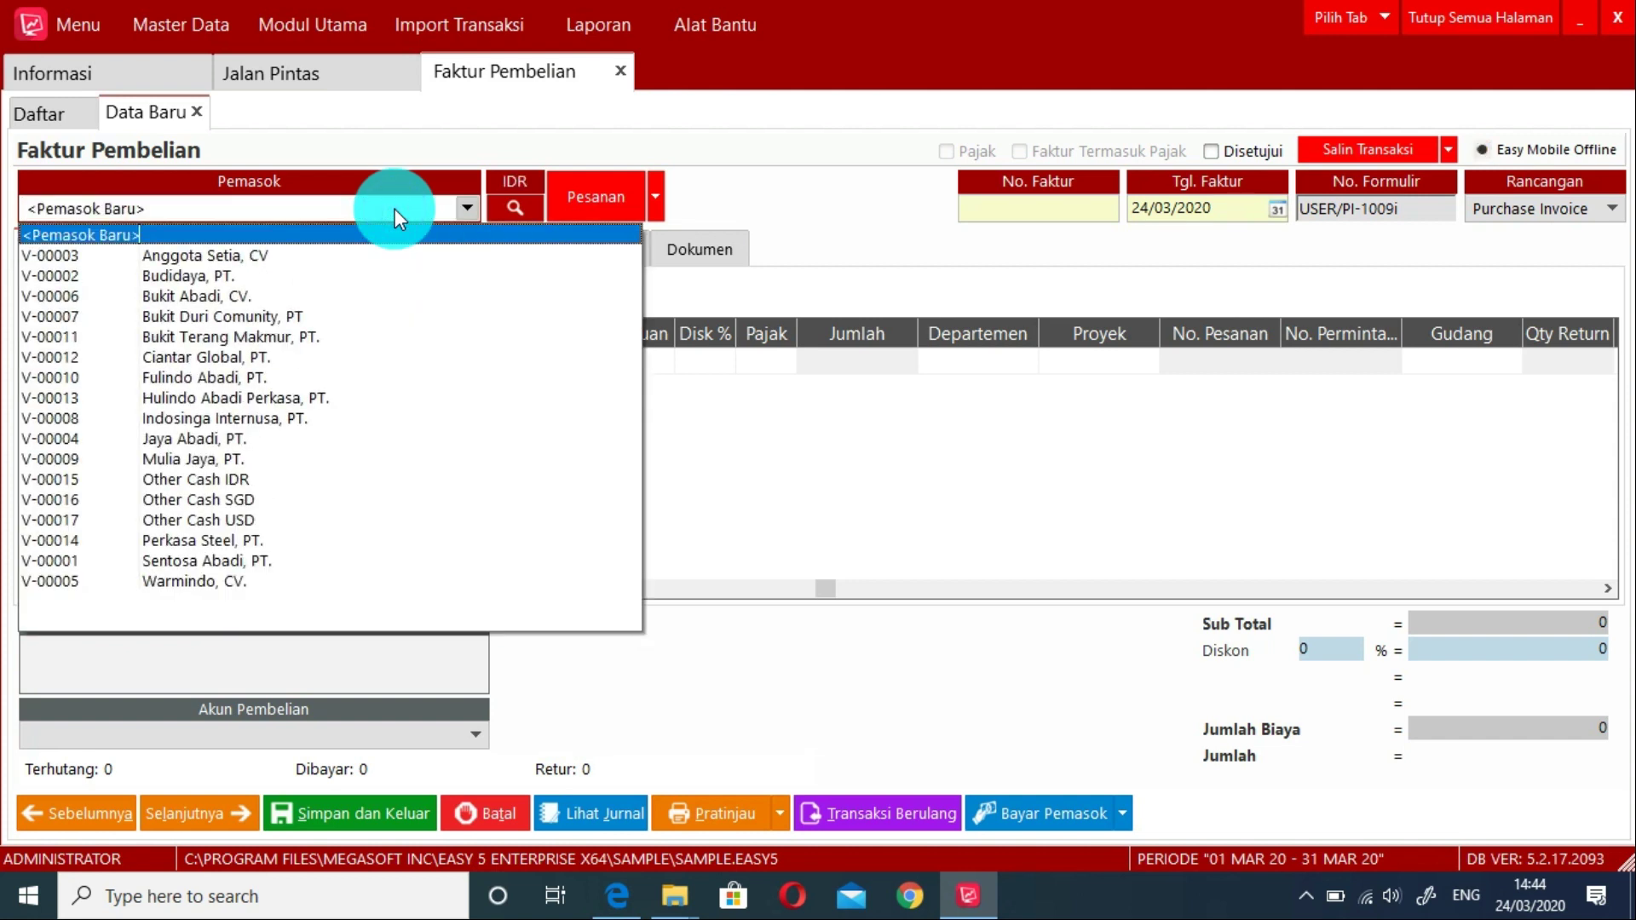
pyautogui.press('Down')
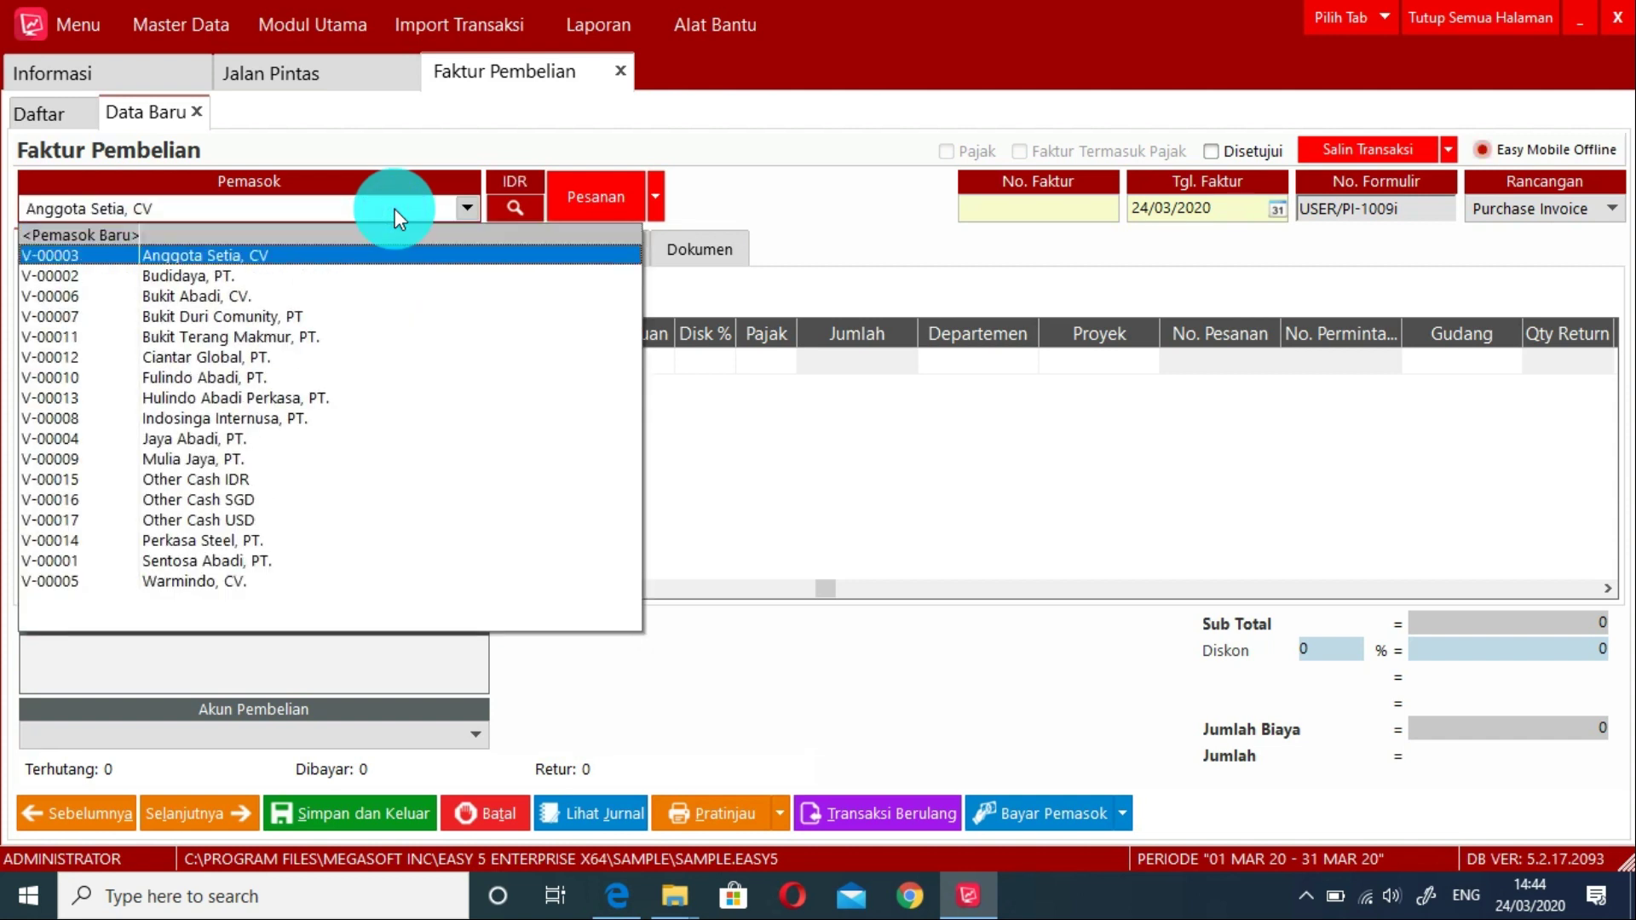
pyautogui.press('Return')
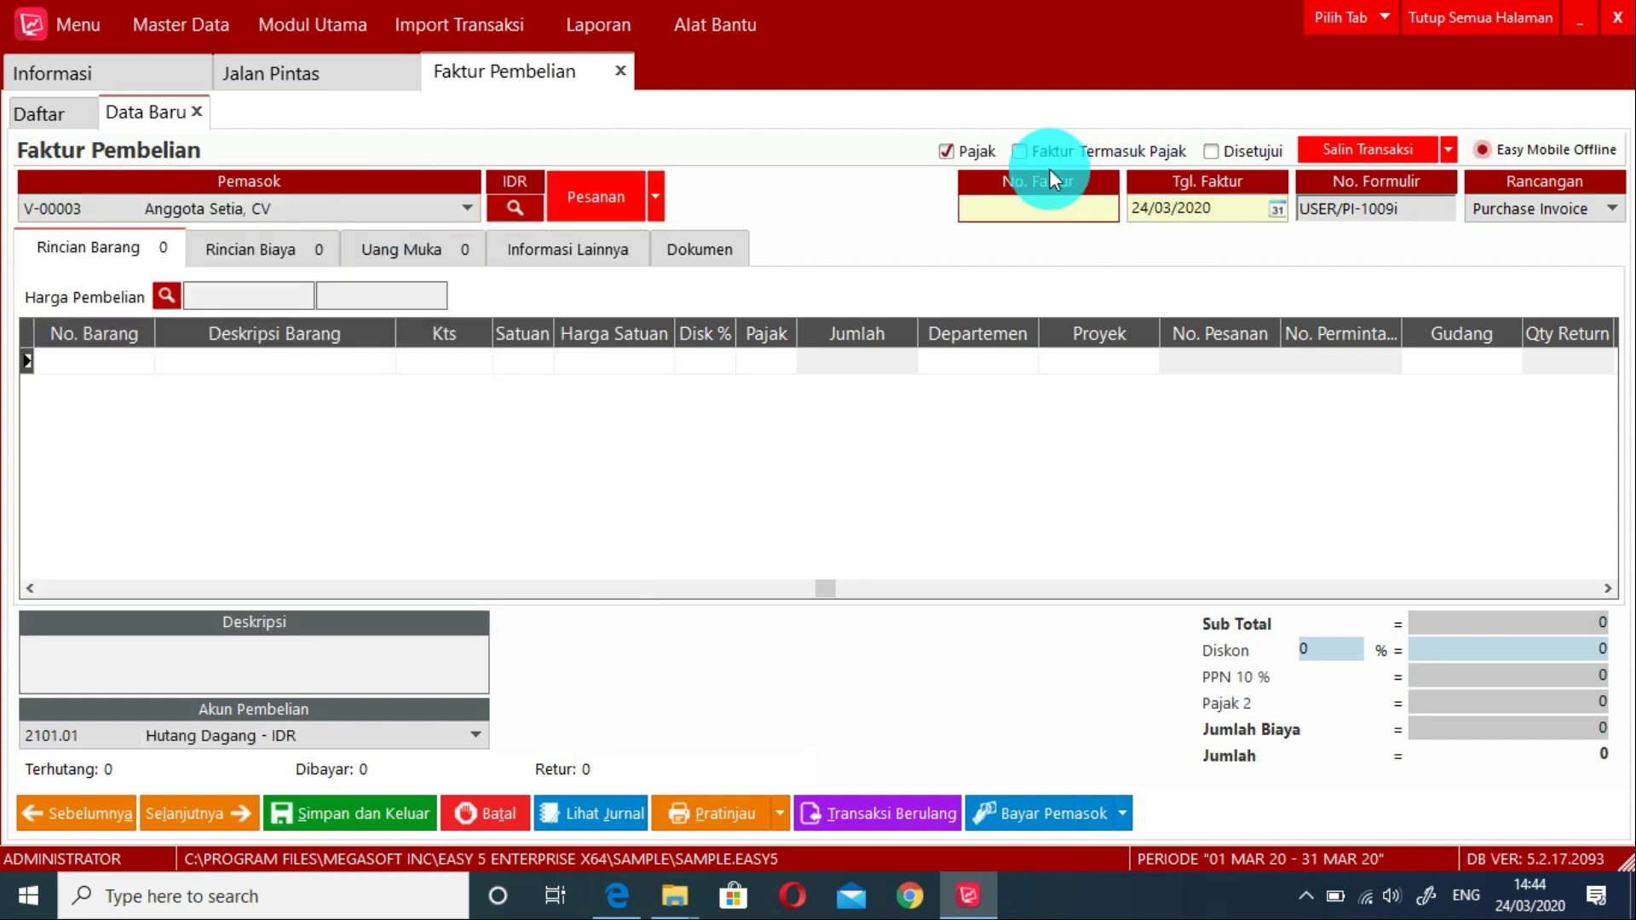
pyautogui.write('876')
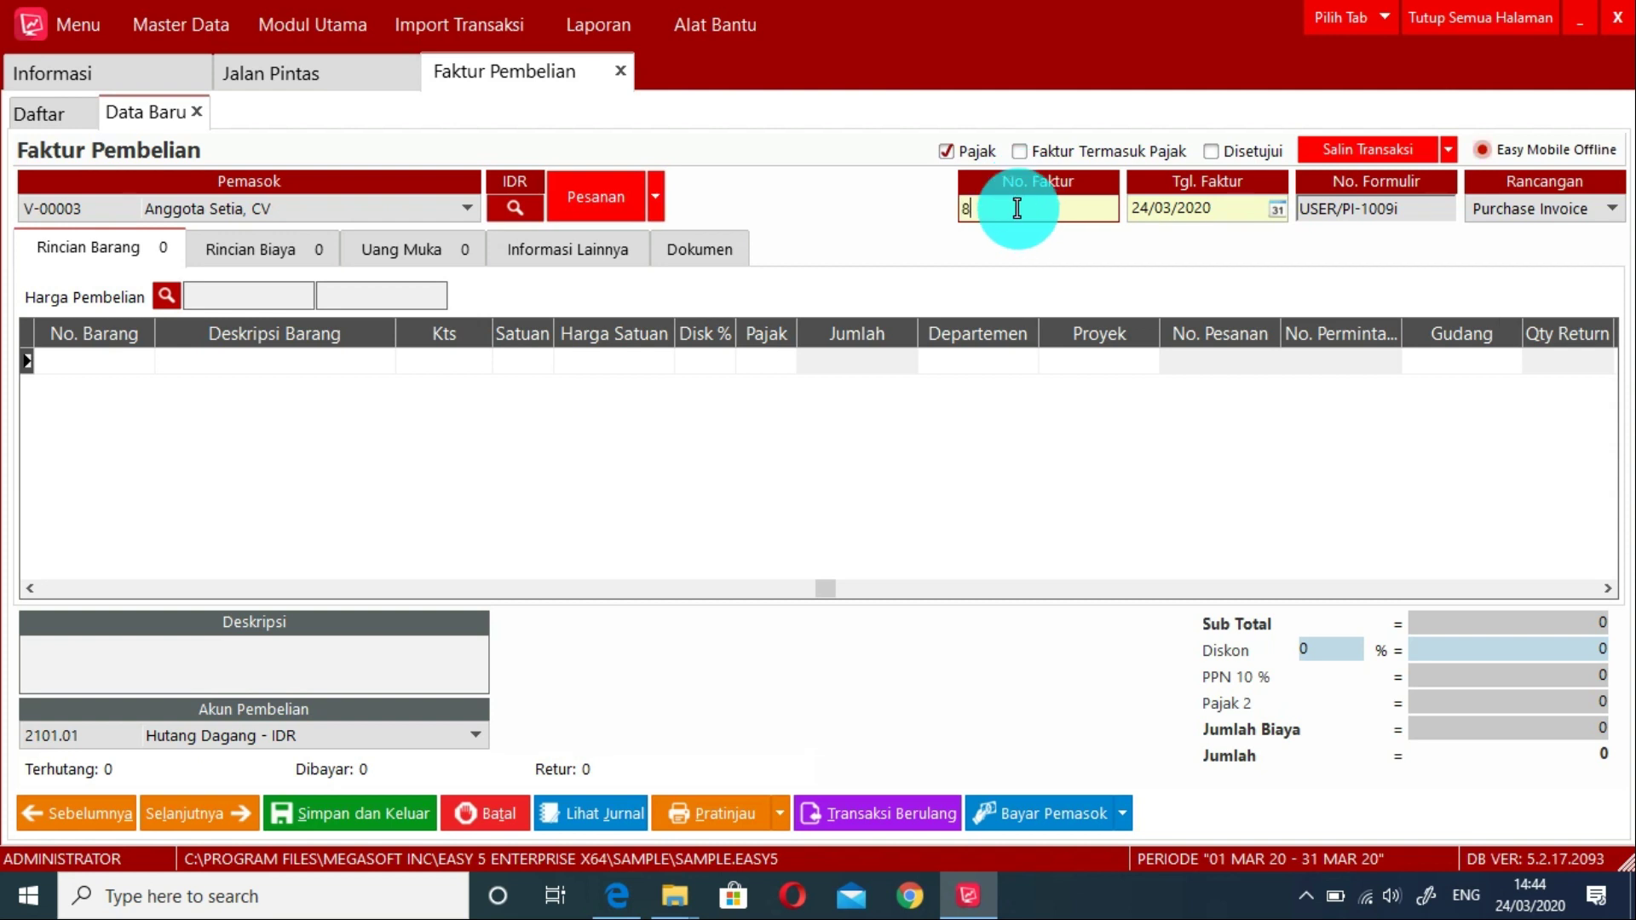
# Step: Configure the invoice's item search to look in item descriptions (Cari di Deskripsi Barang) and keep quick search always active
pyautogui.click(73, 364)
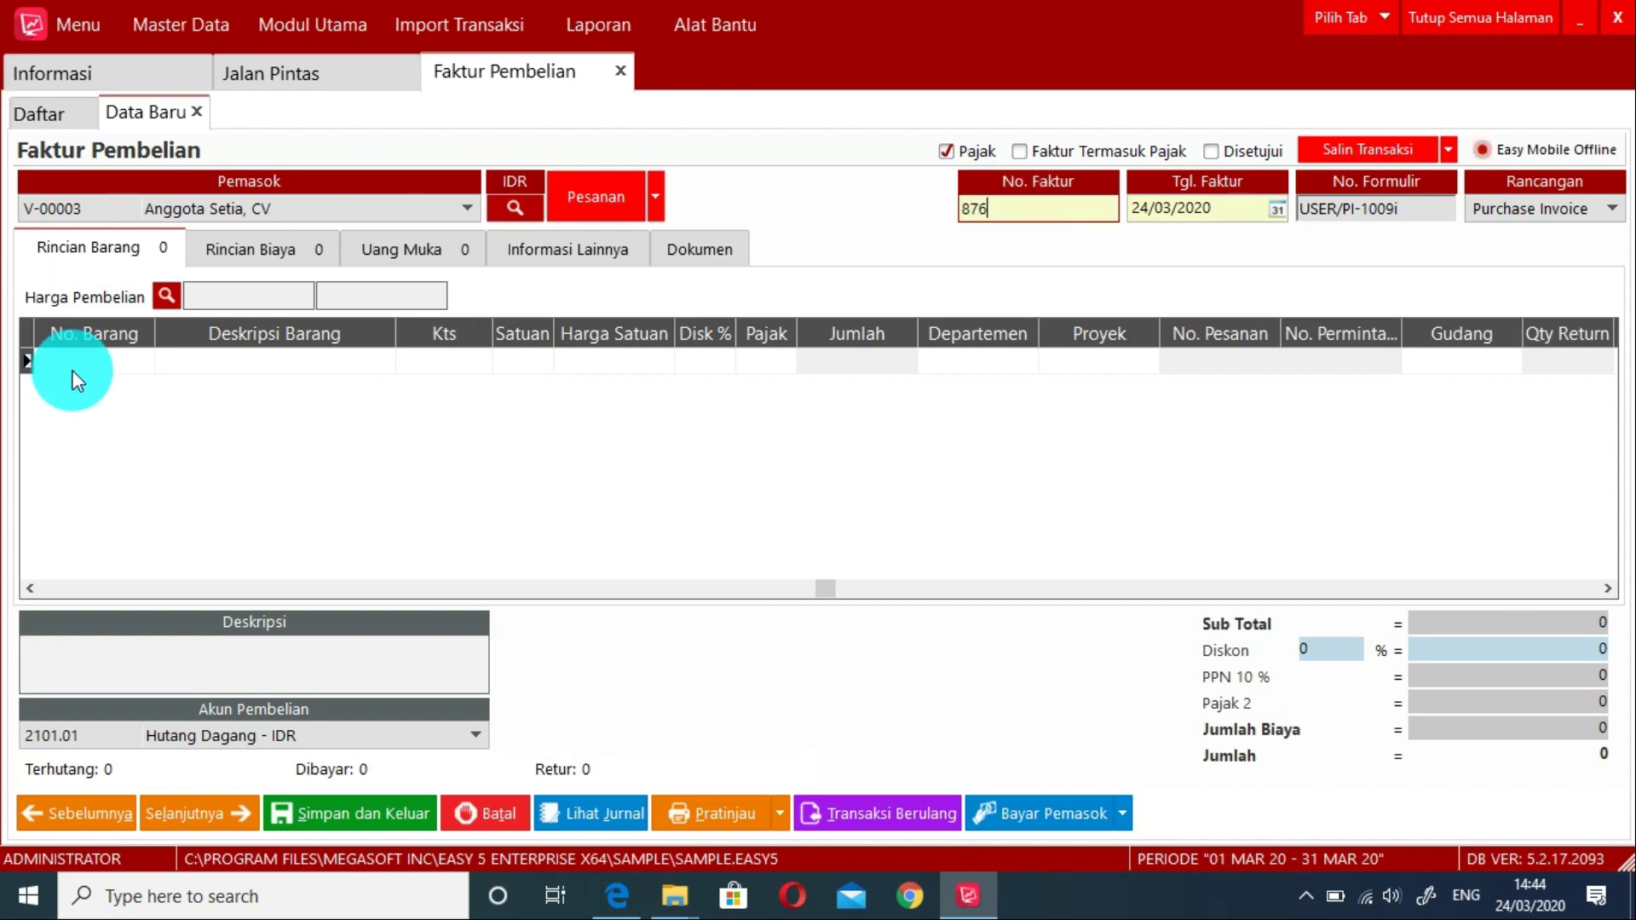
pyautogui.doubleClick(71, 364)
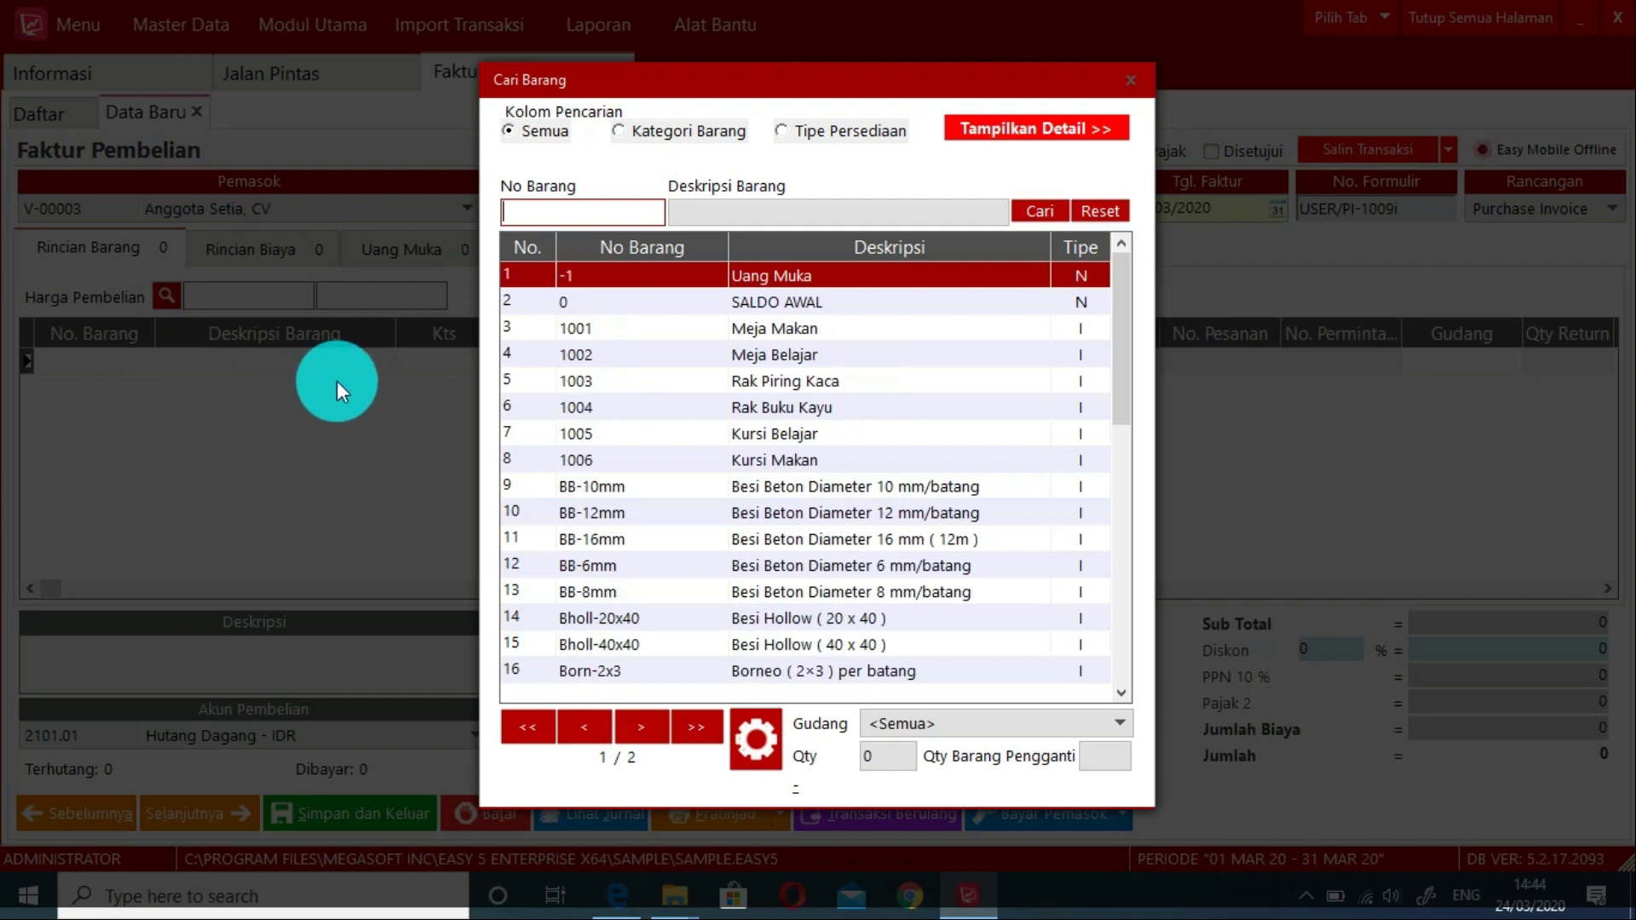
pyautogui.click(756, 736)
pyautogui.click(729, 507)
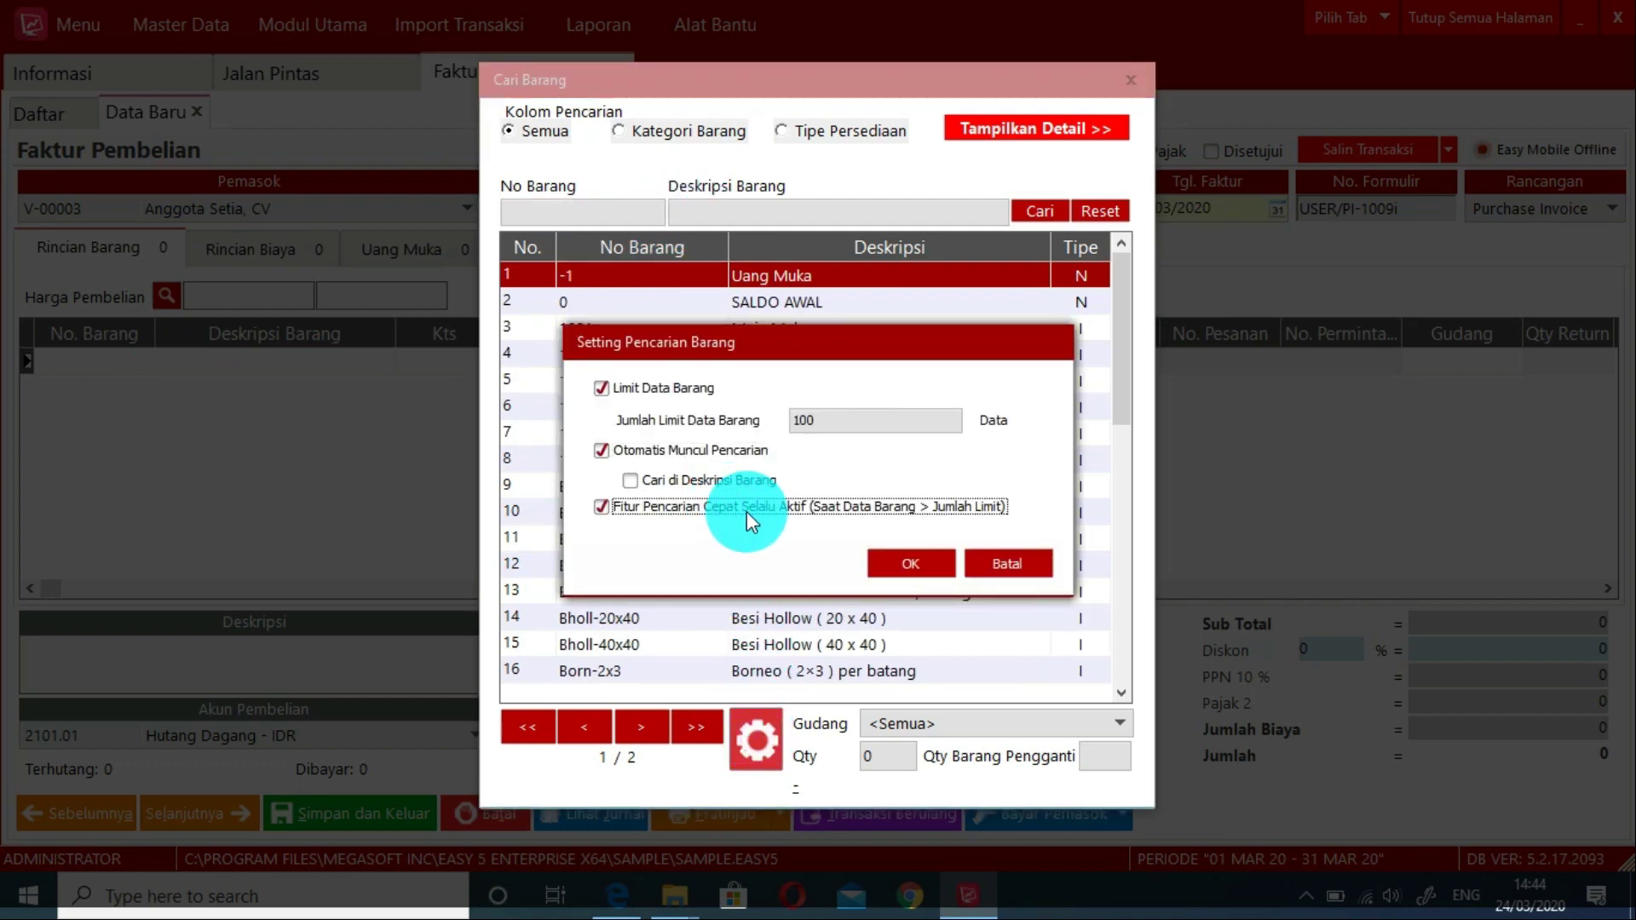
pyautogui.click(750, 482)
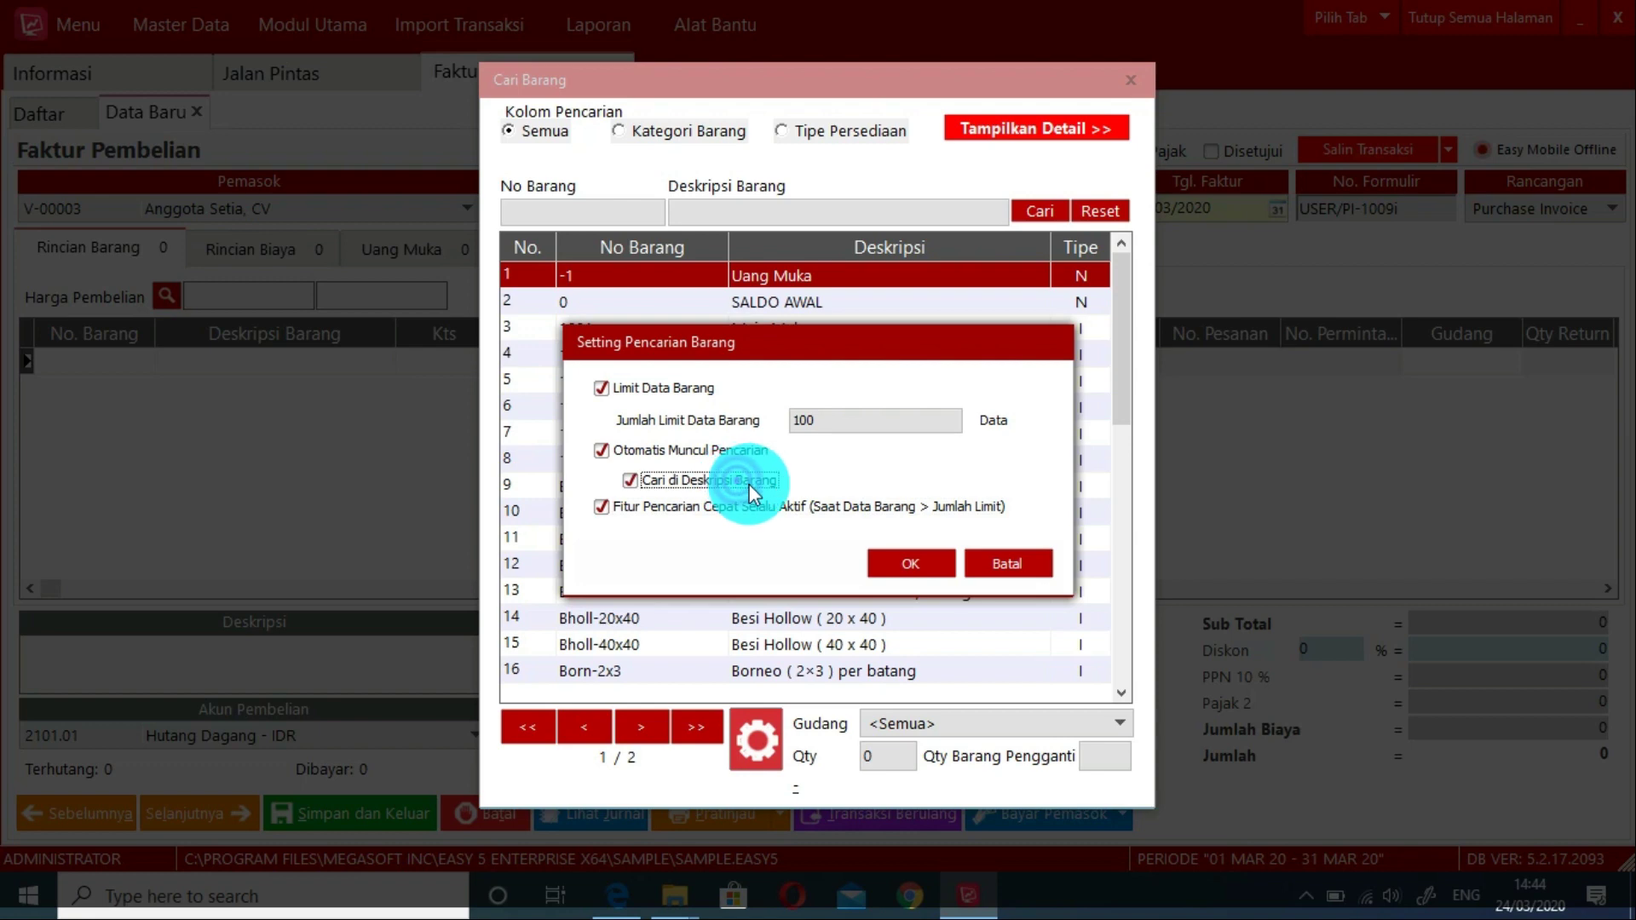
pyautogui.click(894, 553)
# Step: Search the items for PANA, add Panasonic 1/2 PK PC5 to the purchase invoice, check its unit price and save the invoice
pyautogui.write('PANA')
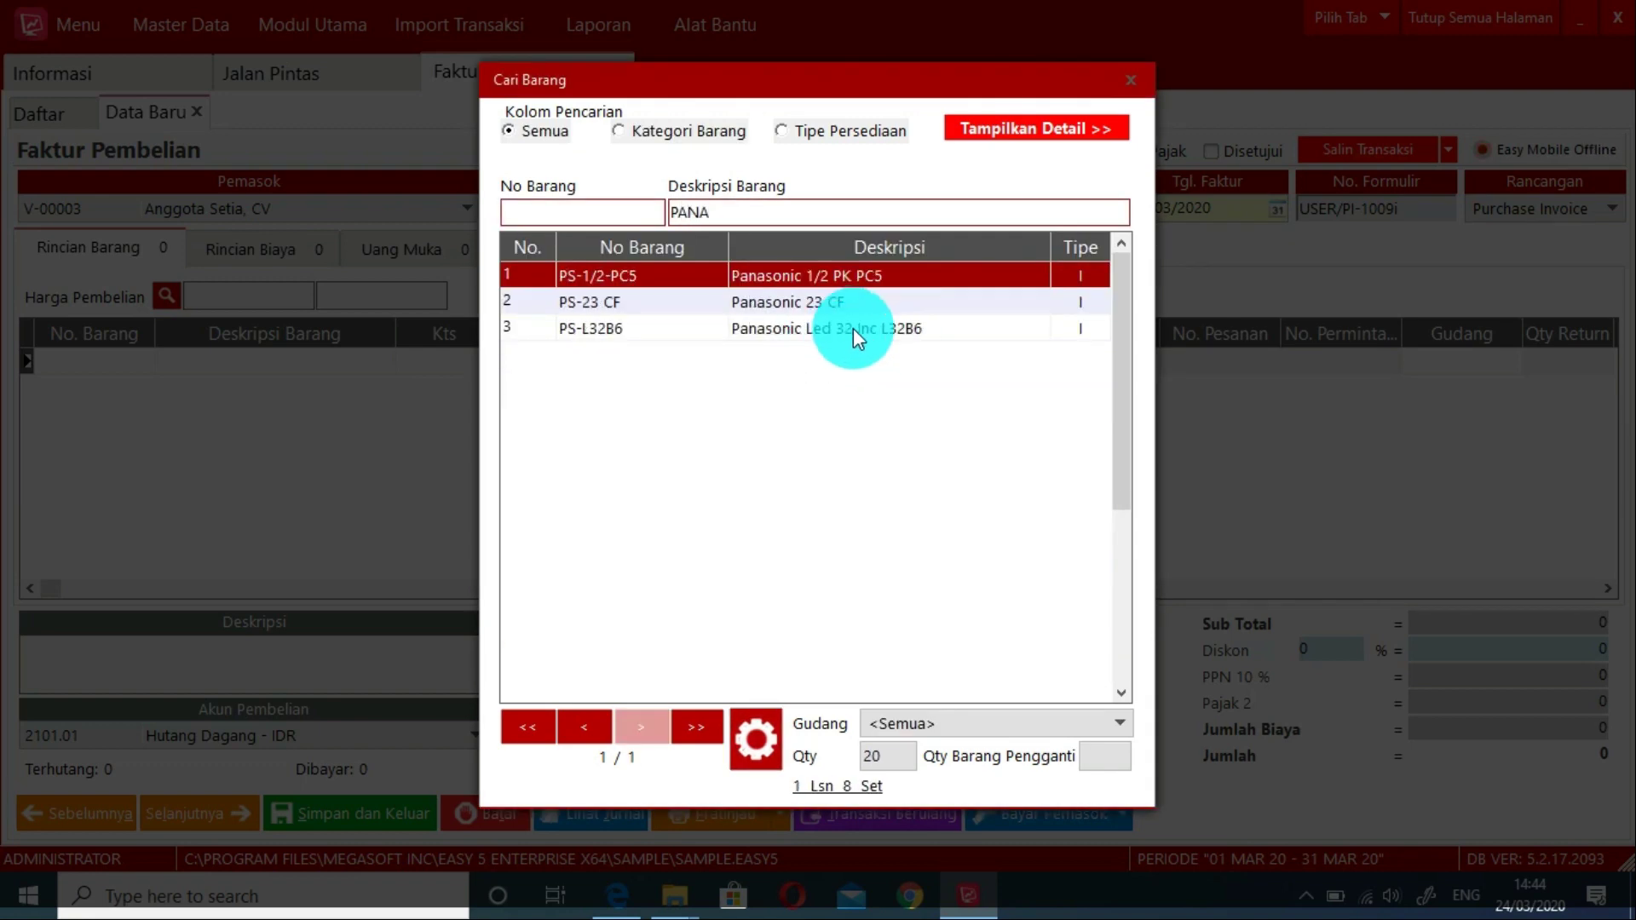
pyautogui.doubleClick(835, 275)
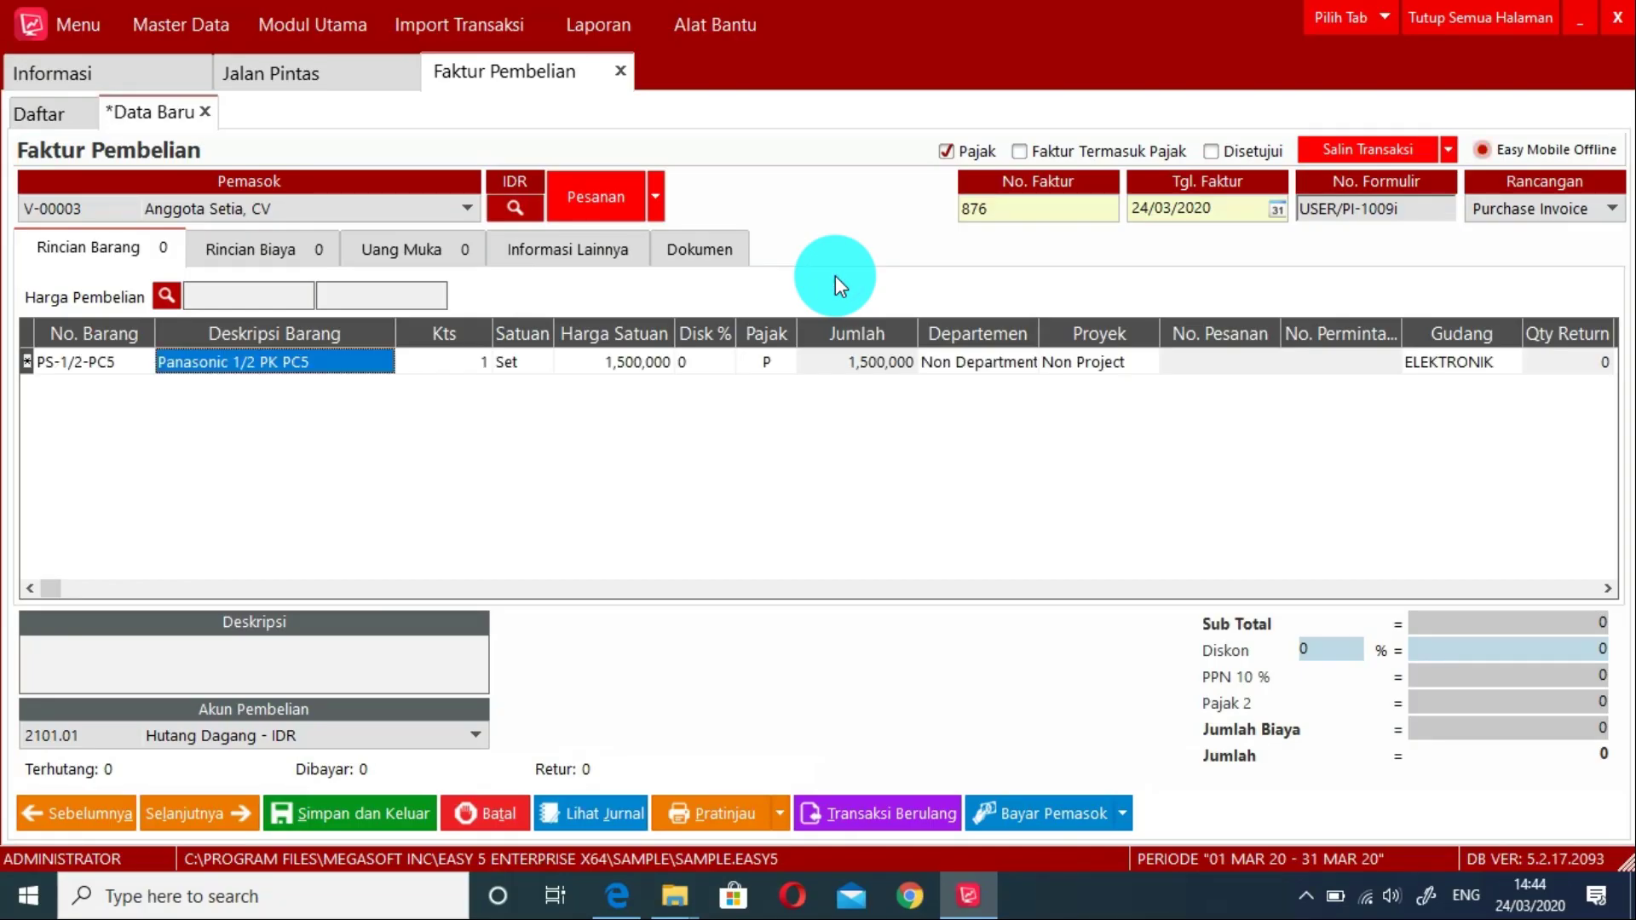
pyautogui.click(635, 364)
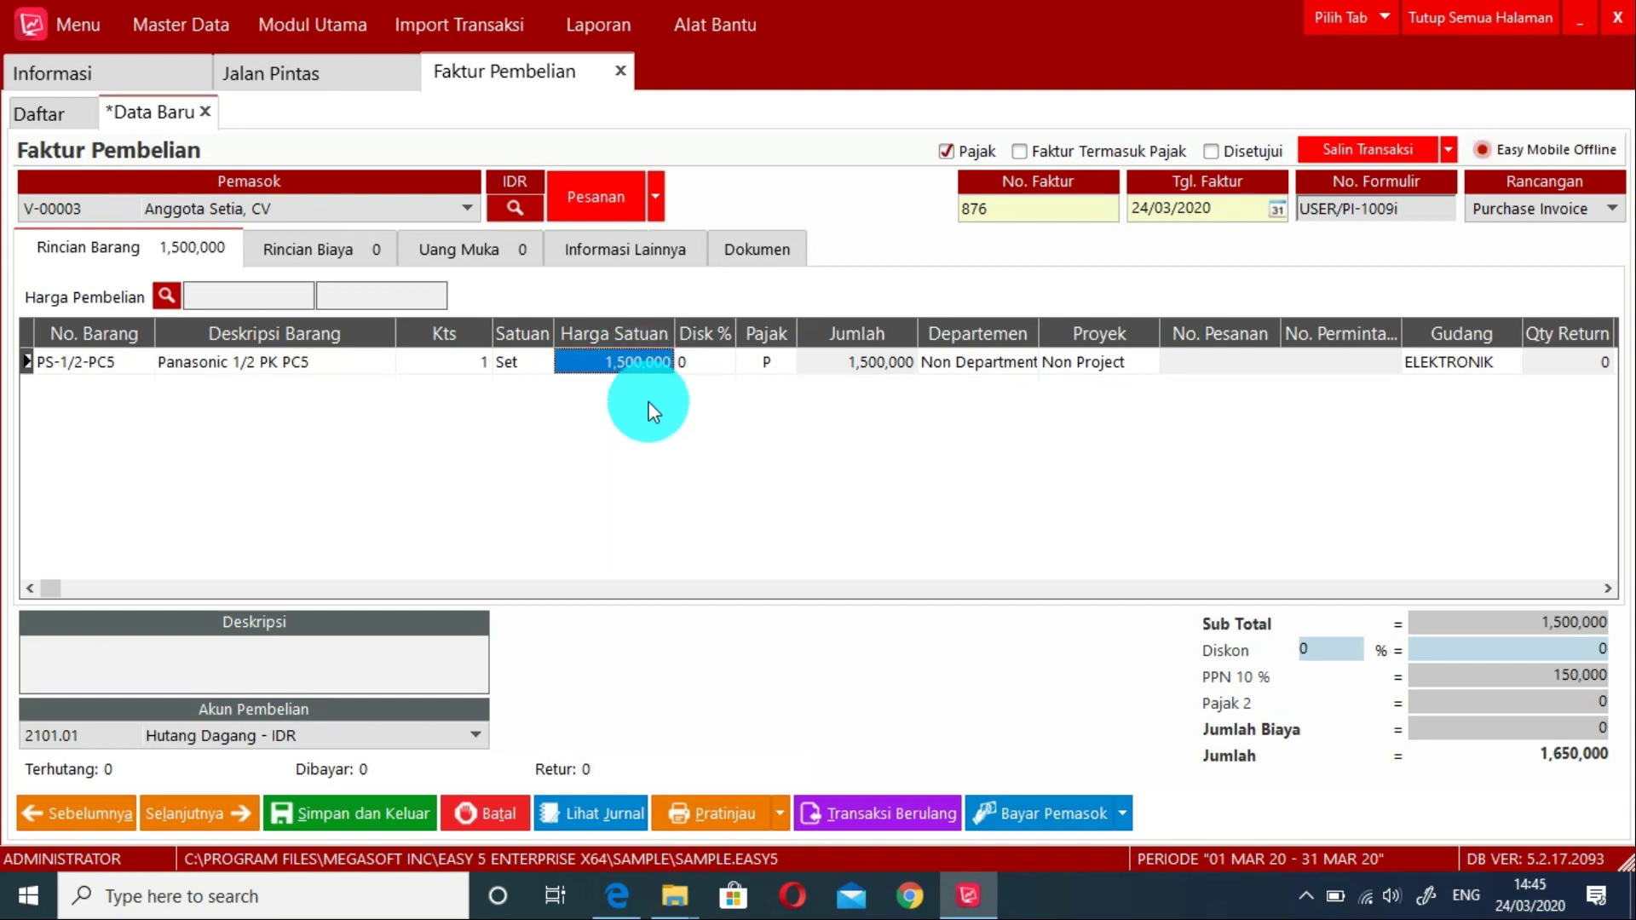
pyautogui.click(352, 818)
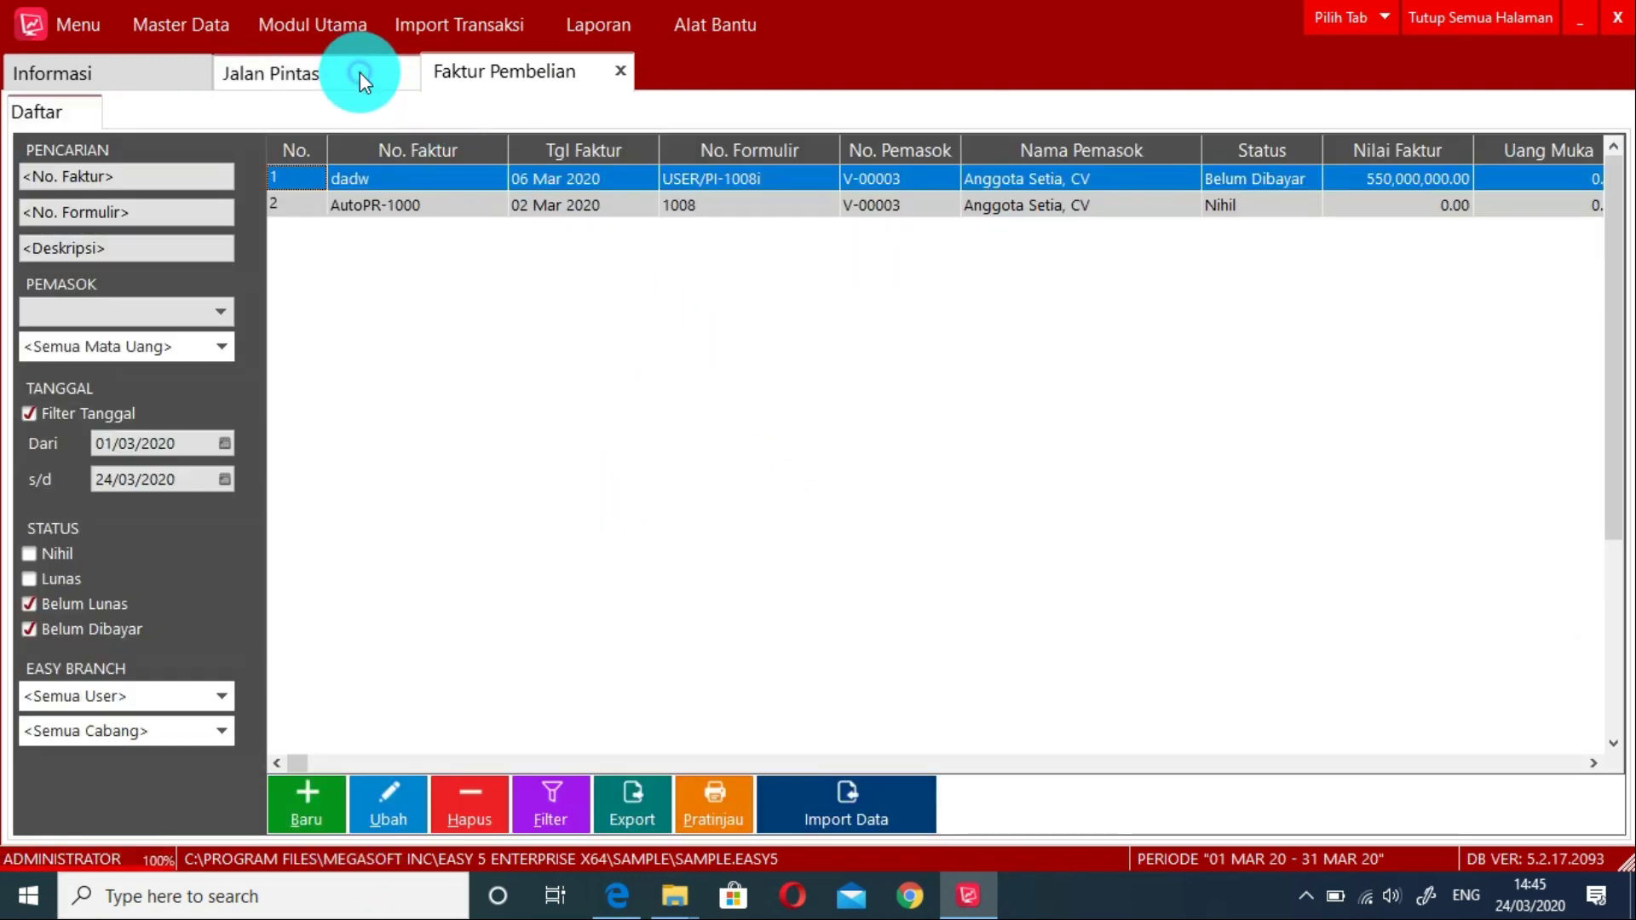
# Step: Close the purchase invoice list and create a new sales invoice (Faktur Penjualan)
pyautogui.click(360, 74)
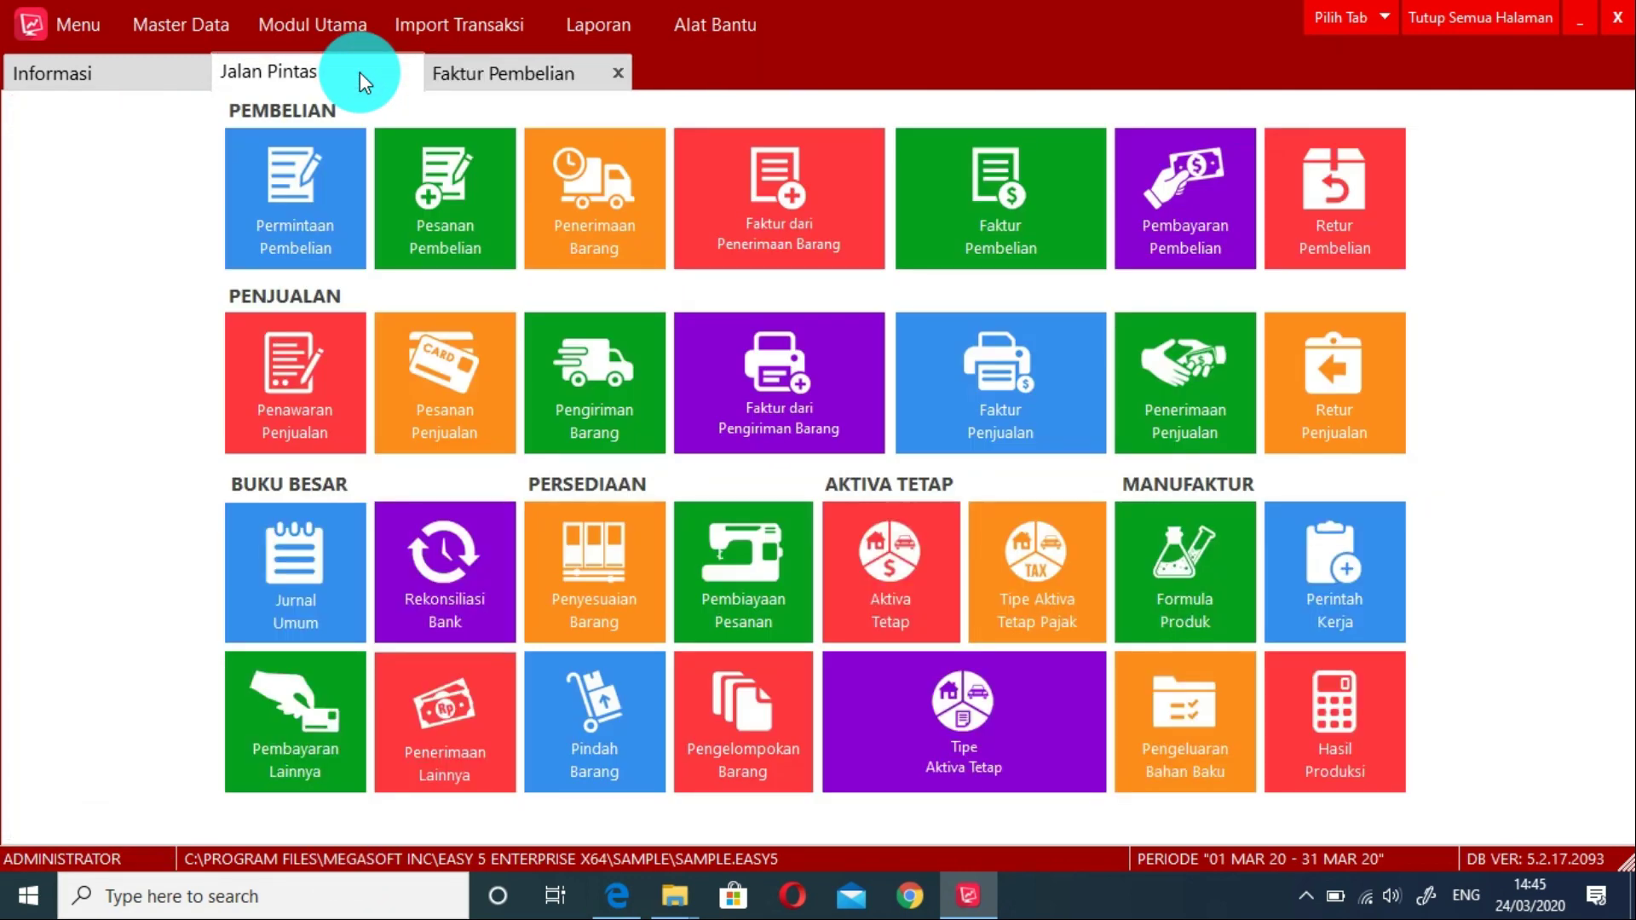
pyautogui.click(619, 73)
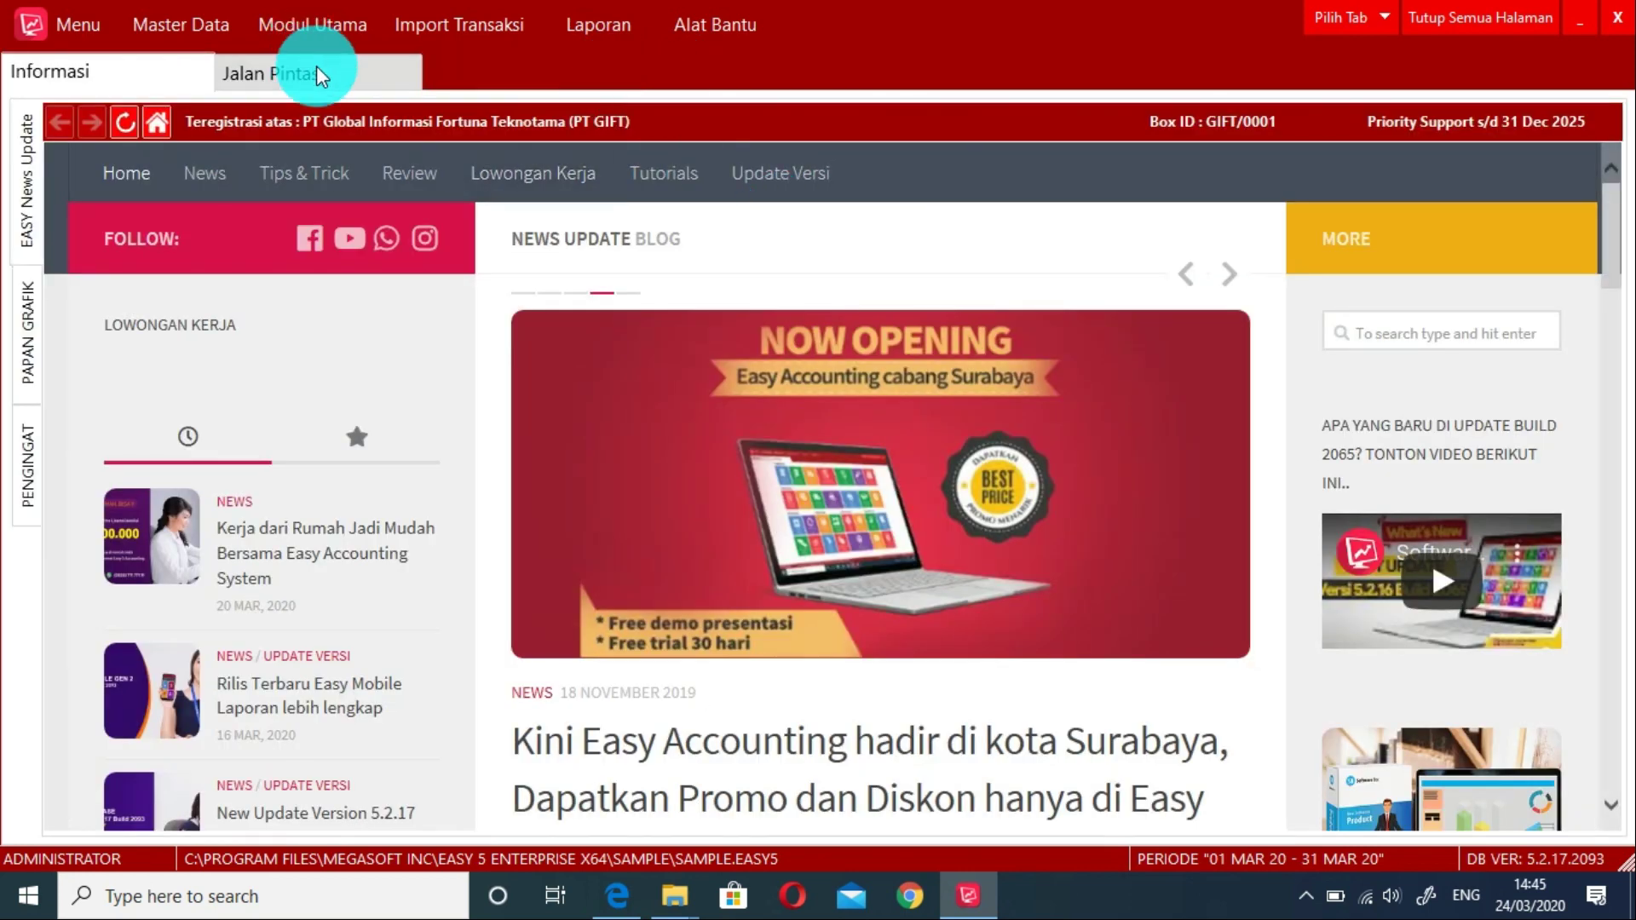
pyautogui.click(321, 68)
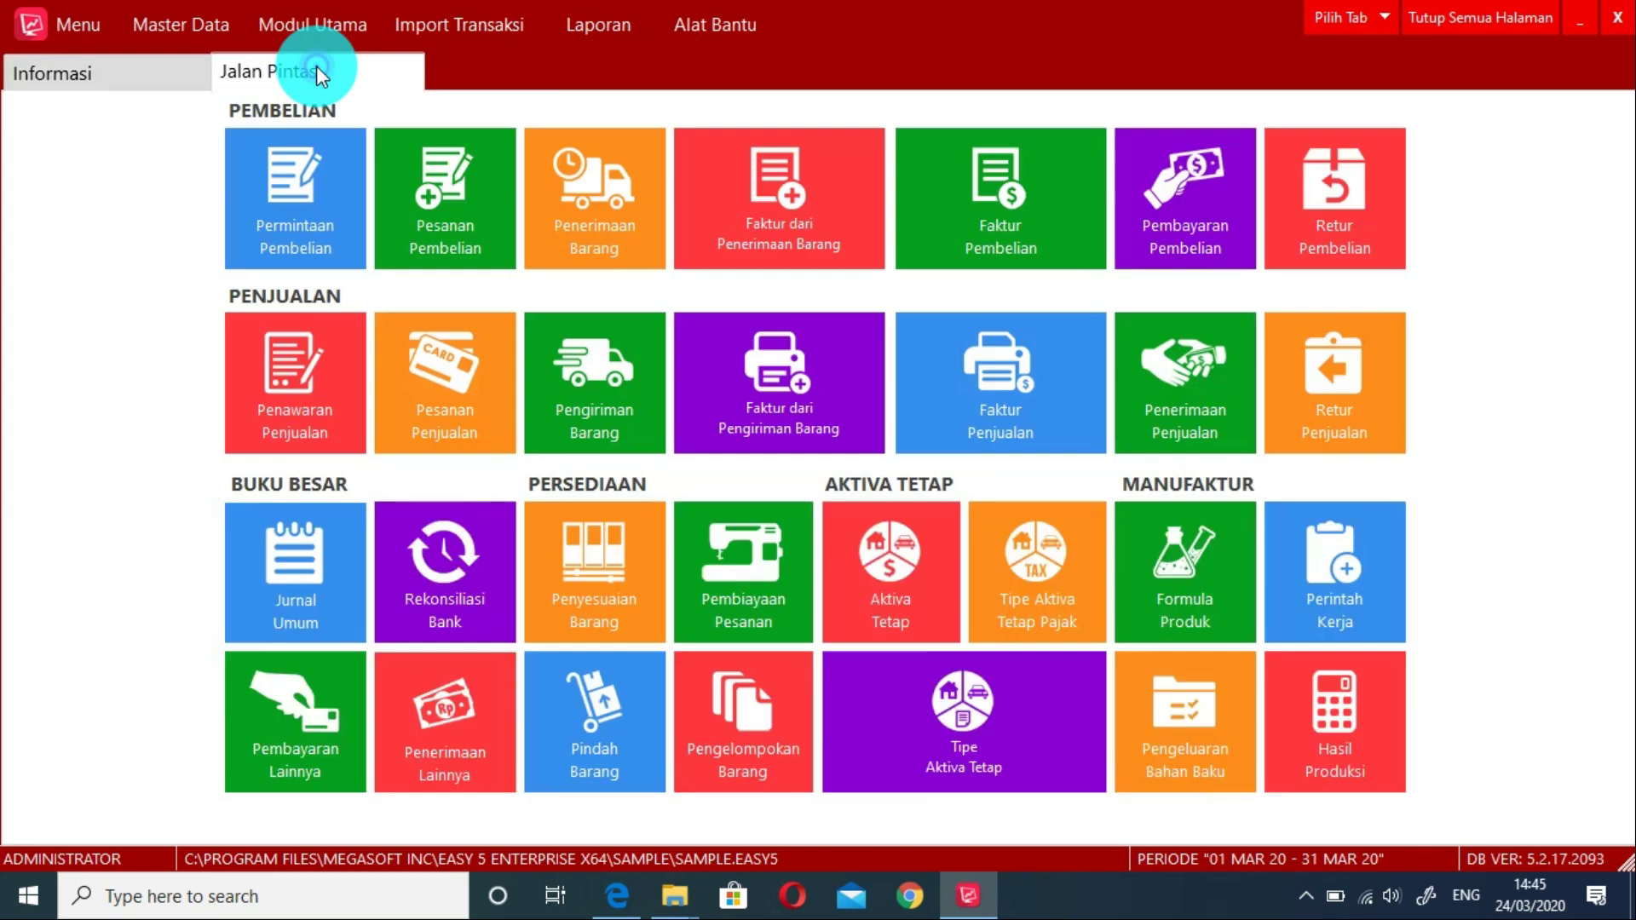
pyautogui.click(1036, 384)
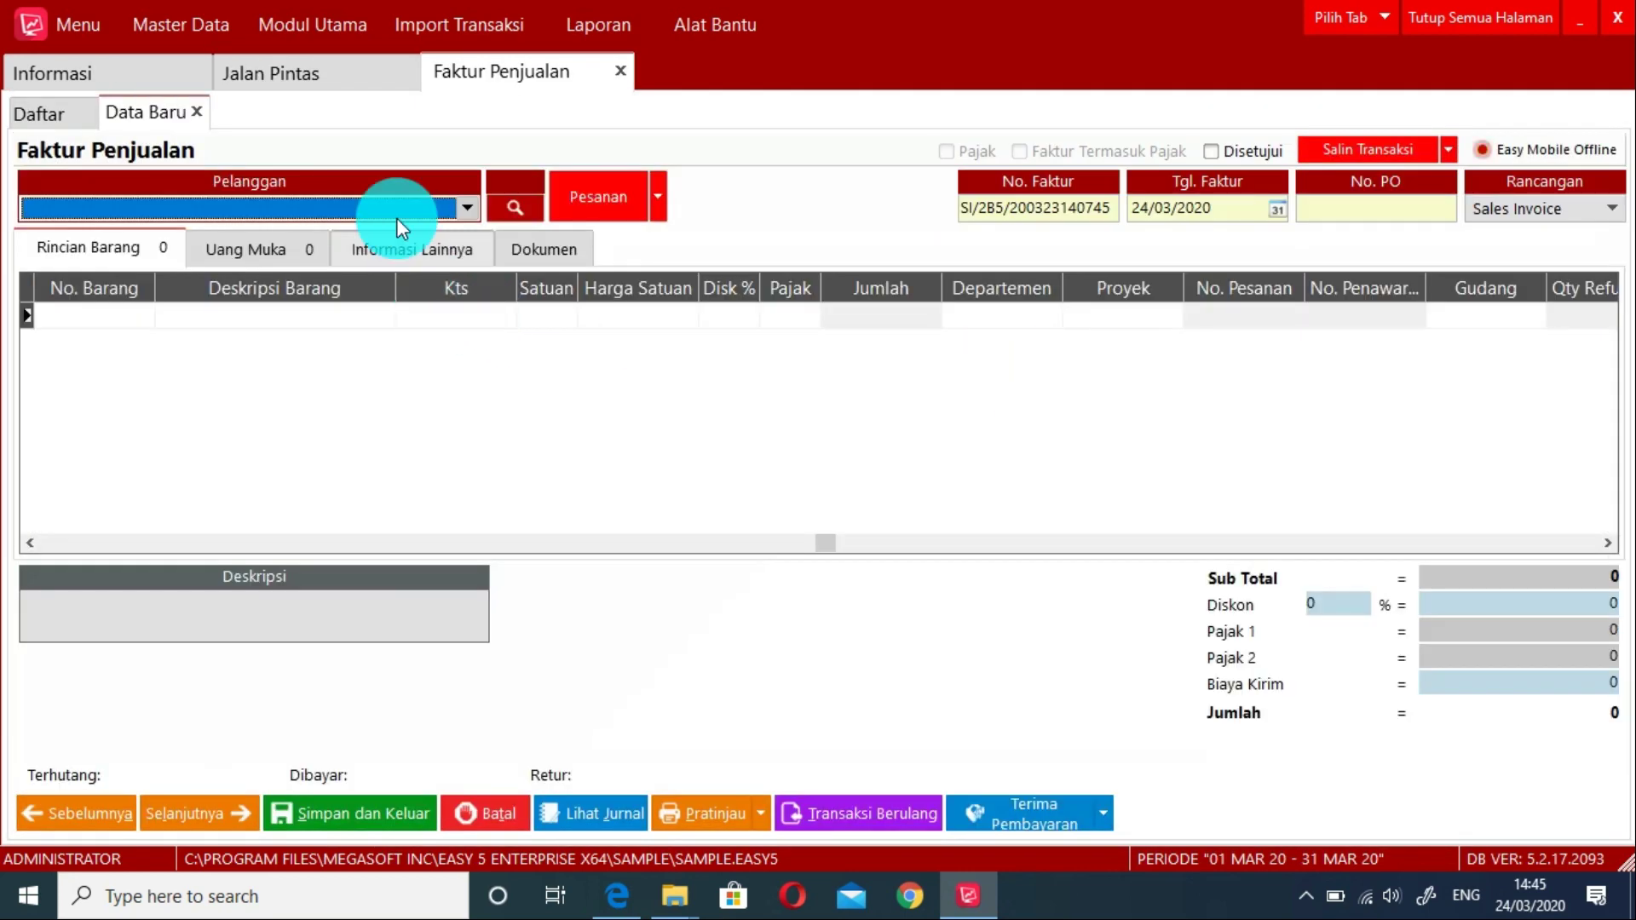
# Step: Search the customers by name for RAH and set Rahmat Sentosa, PT. as the sales invoice's customer
pyautogui.click(396, 206)
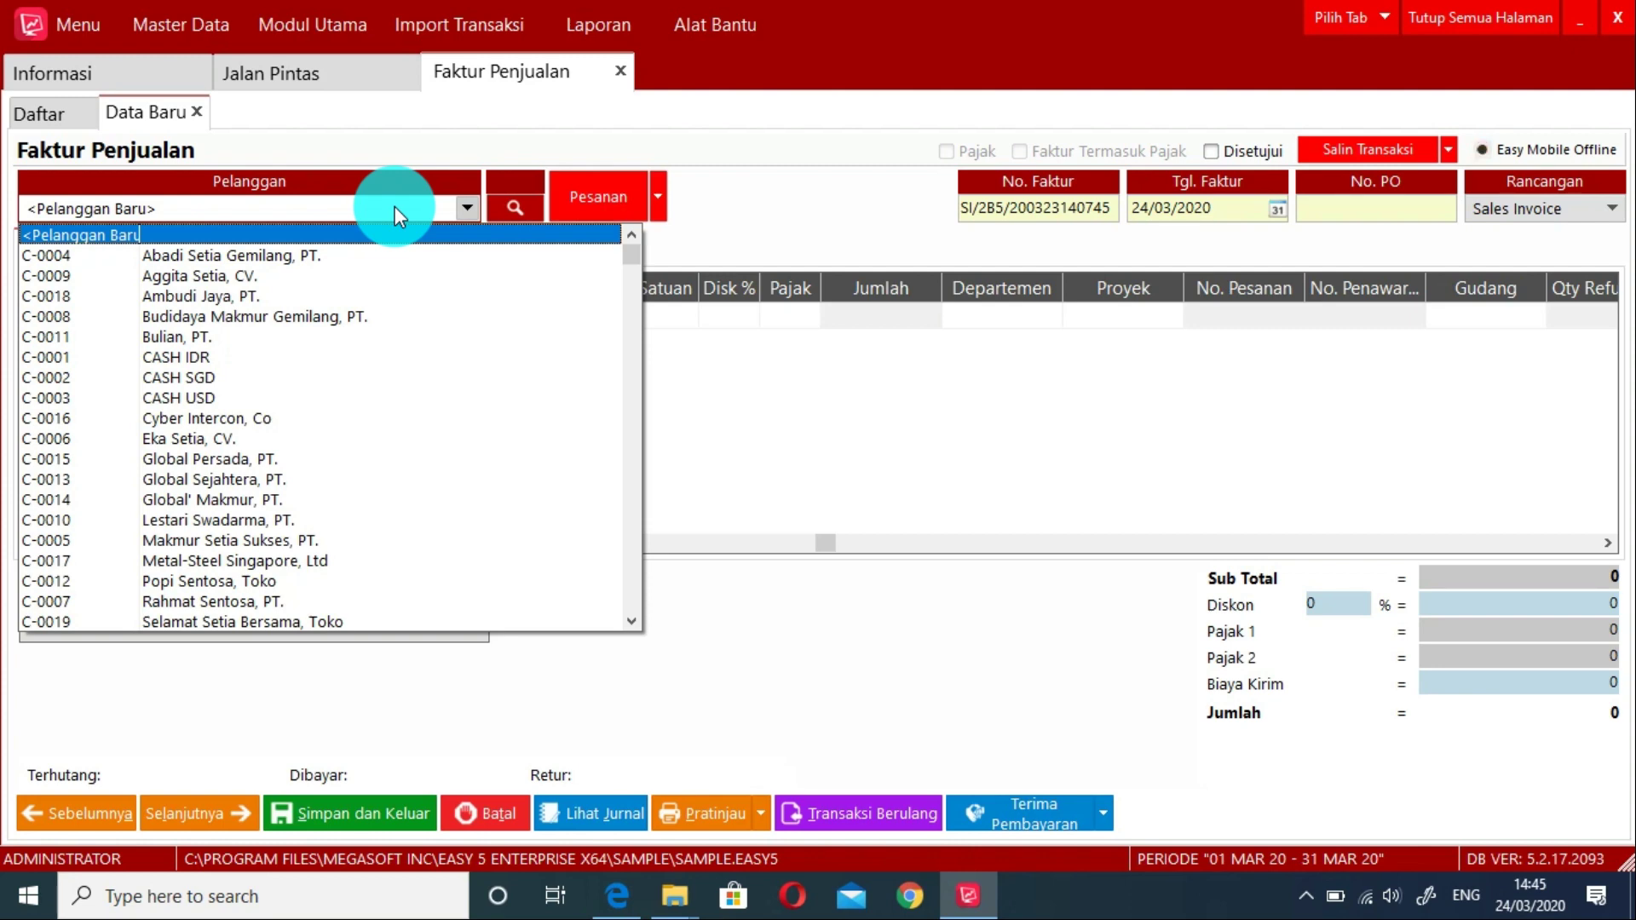
pyautogui.click(509, 208)
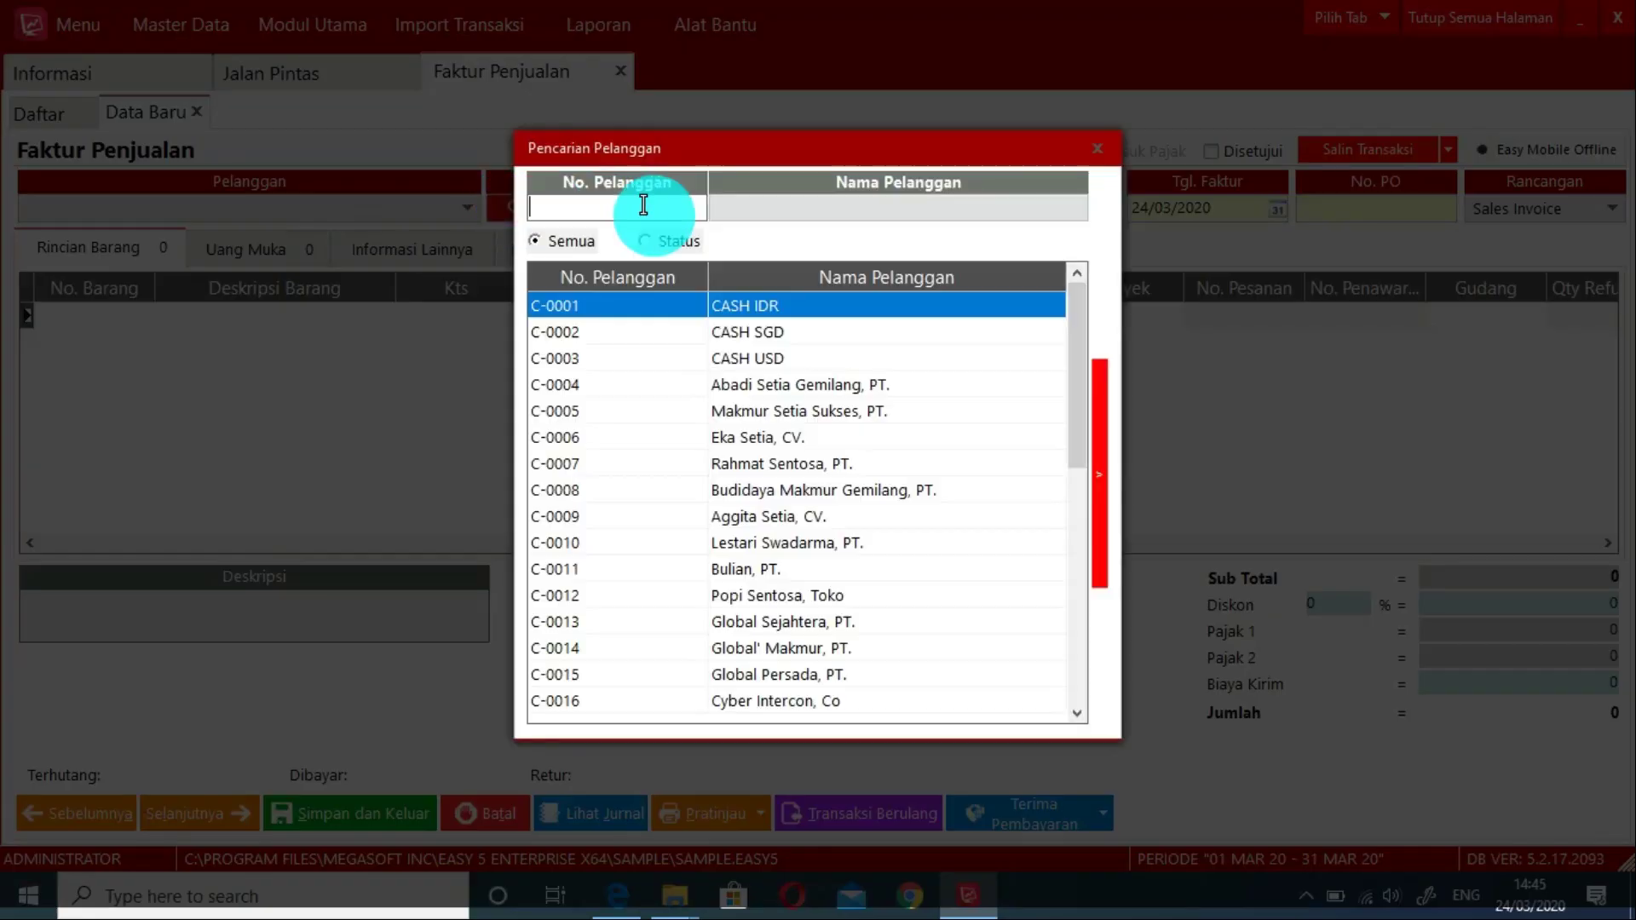
pyautogui.write('RAH')
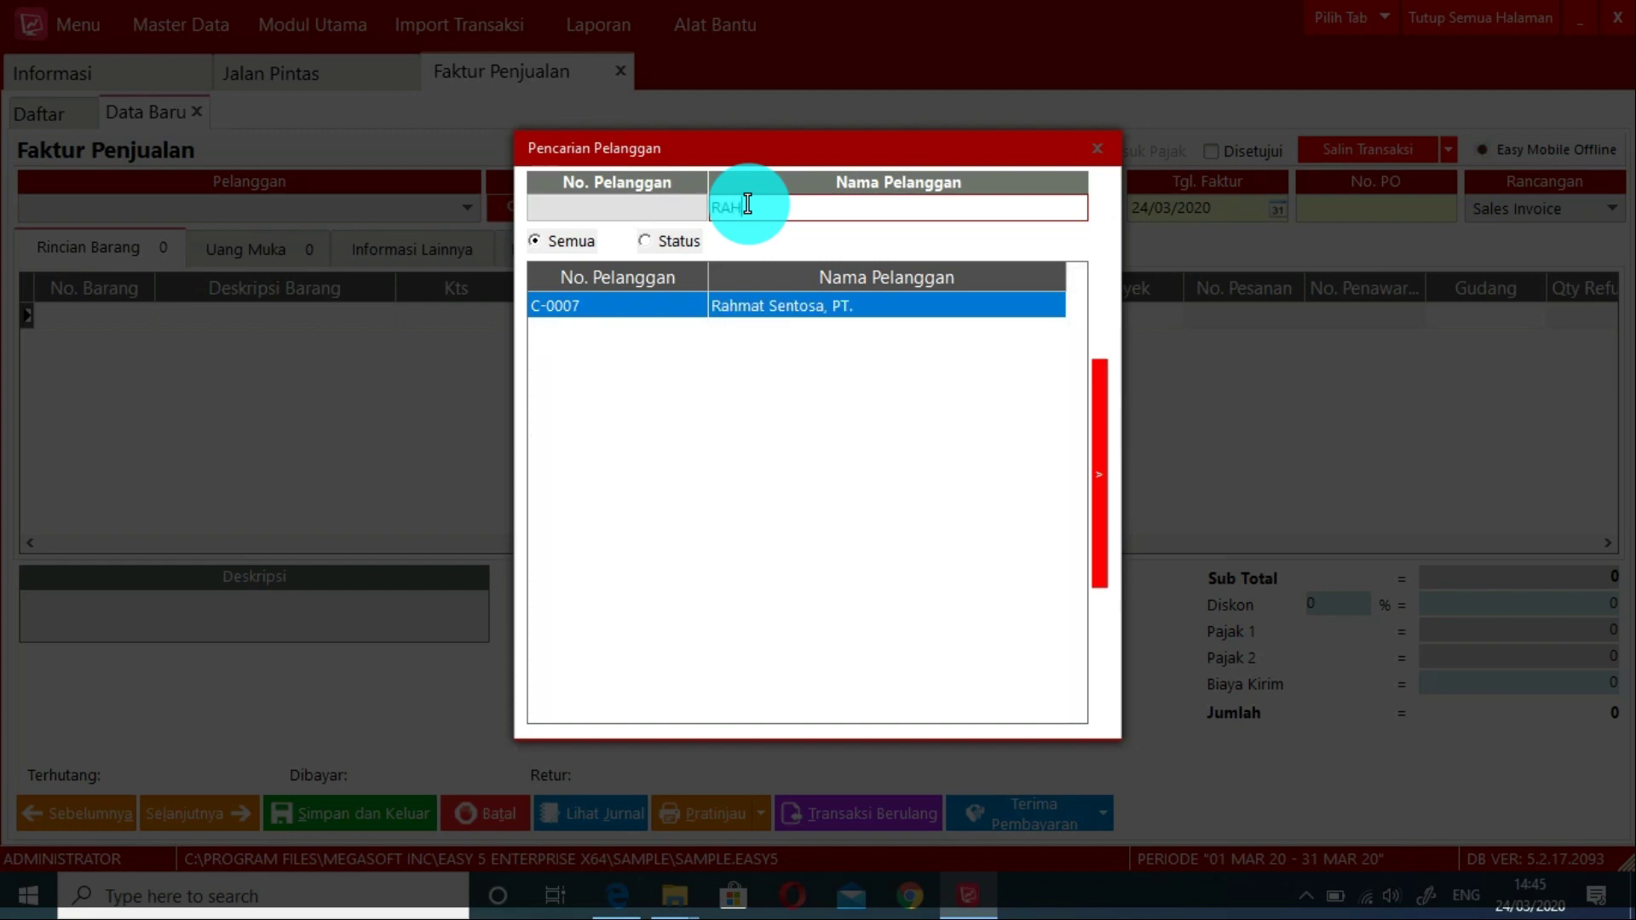
pyautogui.doubleClick(892, 303)
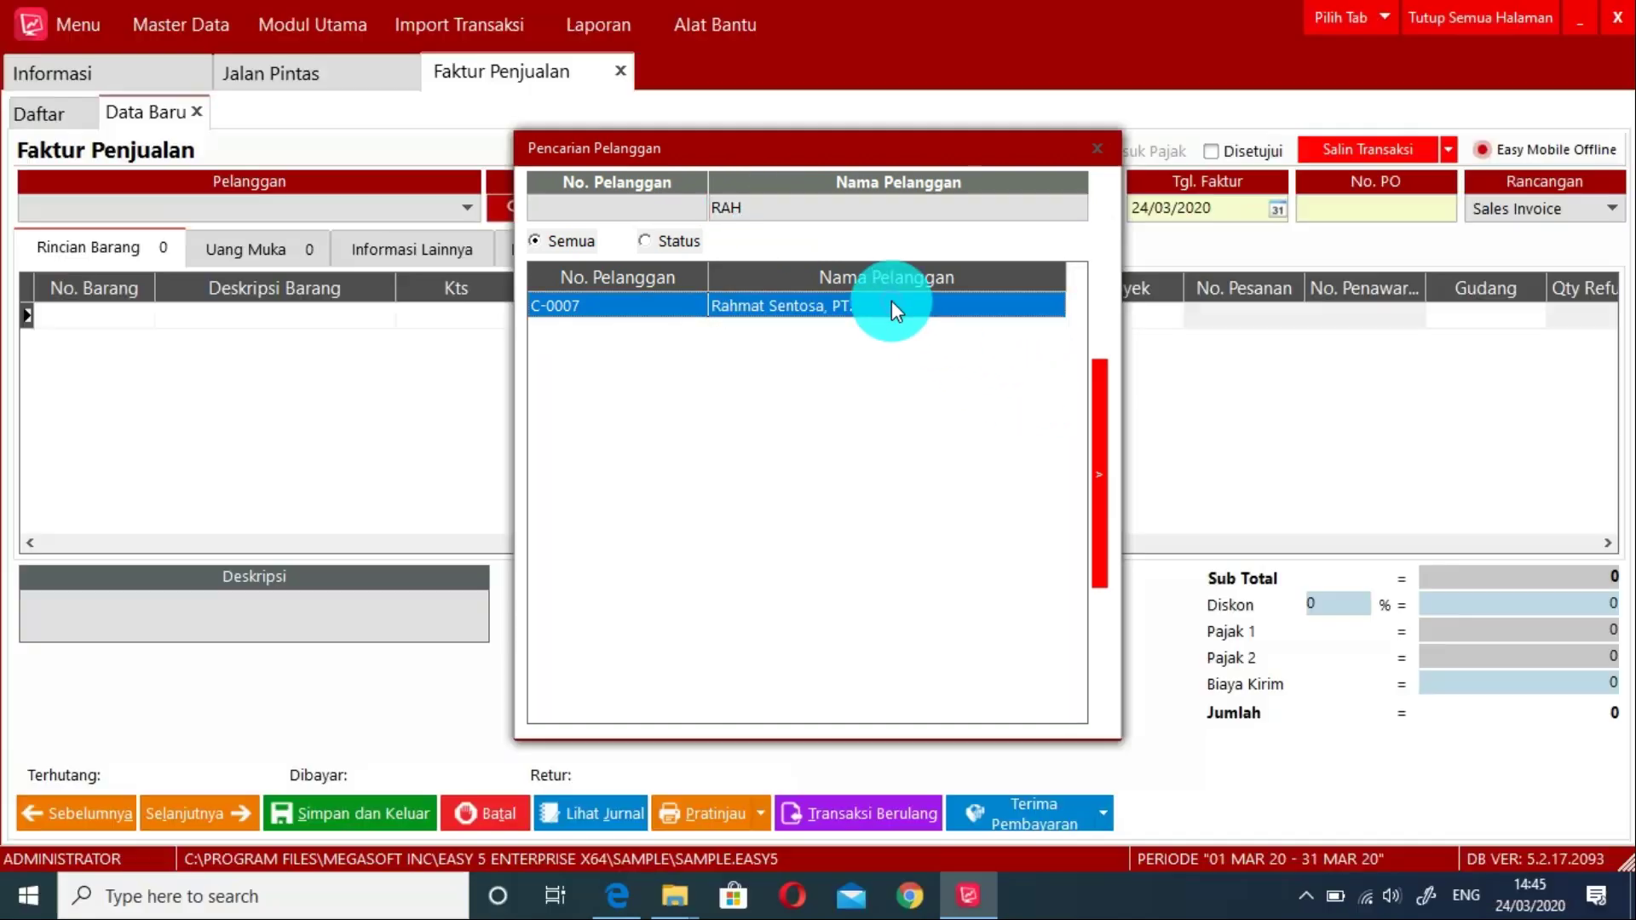
# Step: Search the items for PANA, add Panasonic 1/2 PK PC5 to the sales invoice, check its unit price (Harga Satuan) and save the invoice
pyautogui.doubleClick(74, 311)
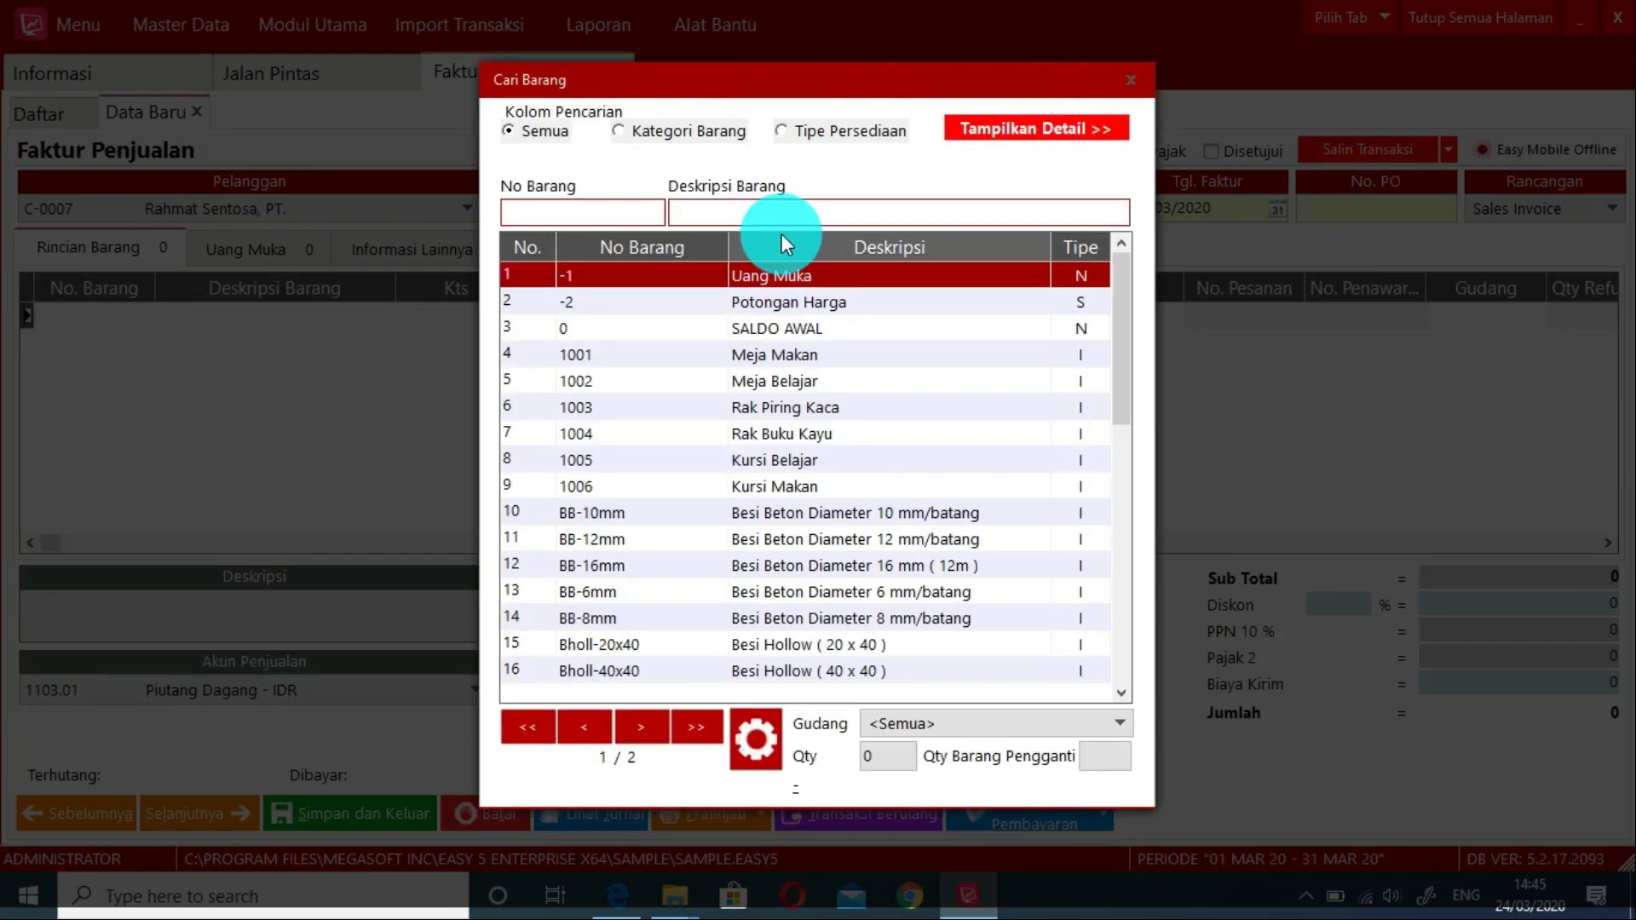
pyautogui.write('PANA')
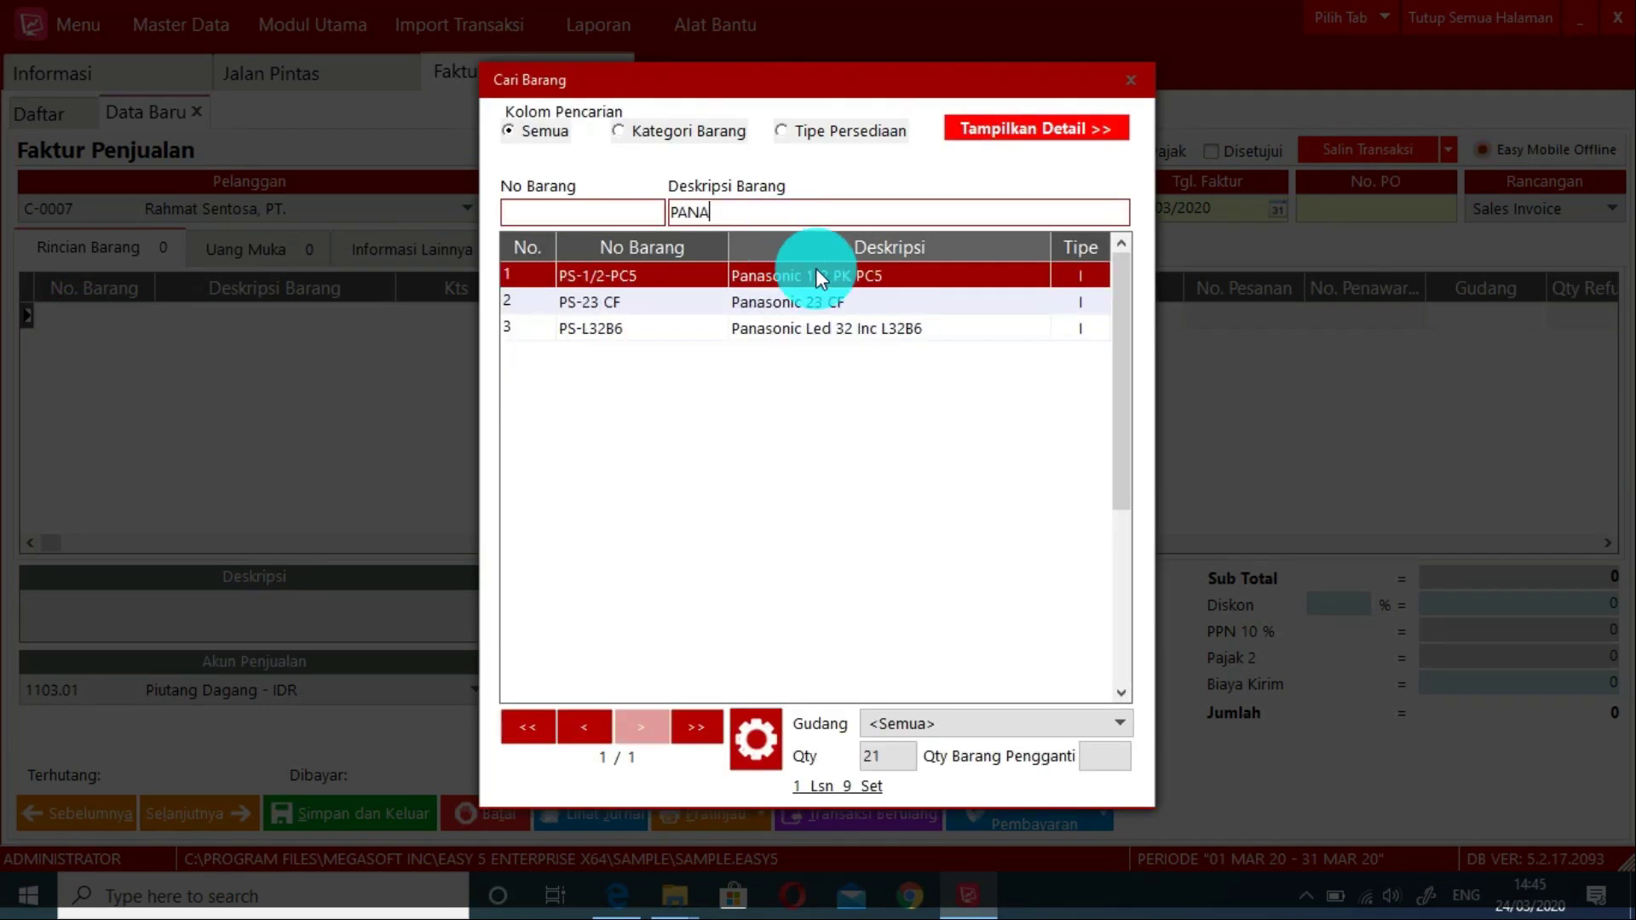
pyautogui.doubleClick(826, 275)
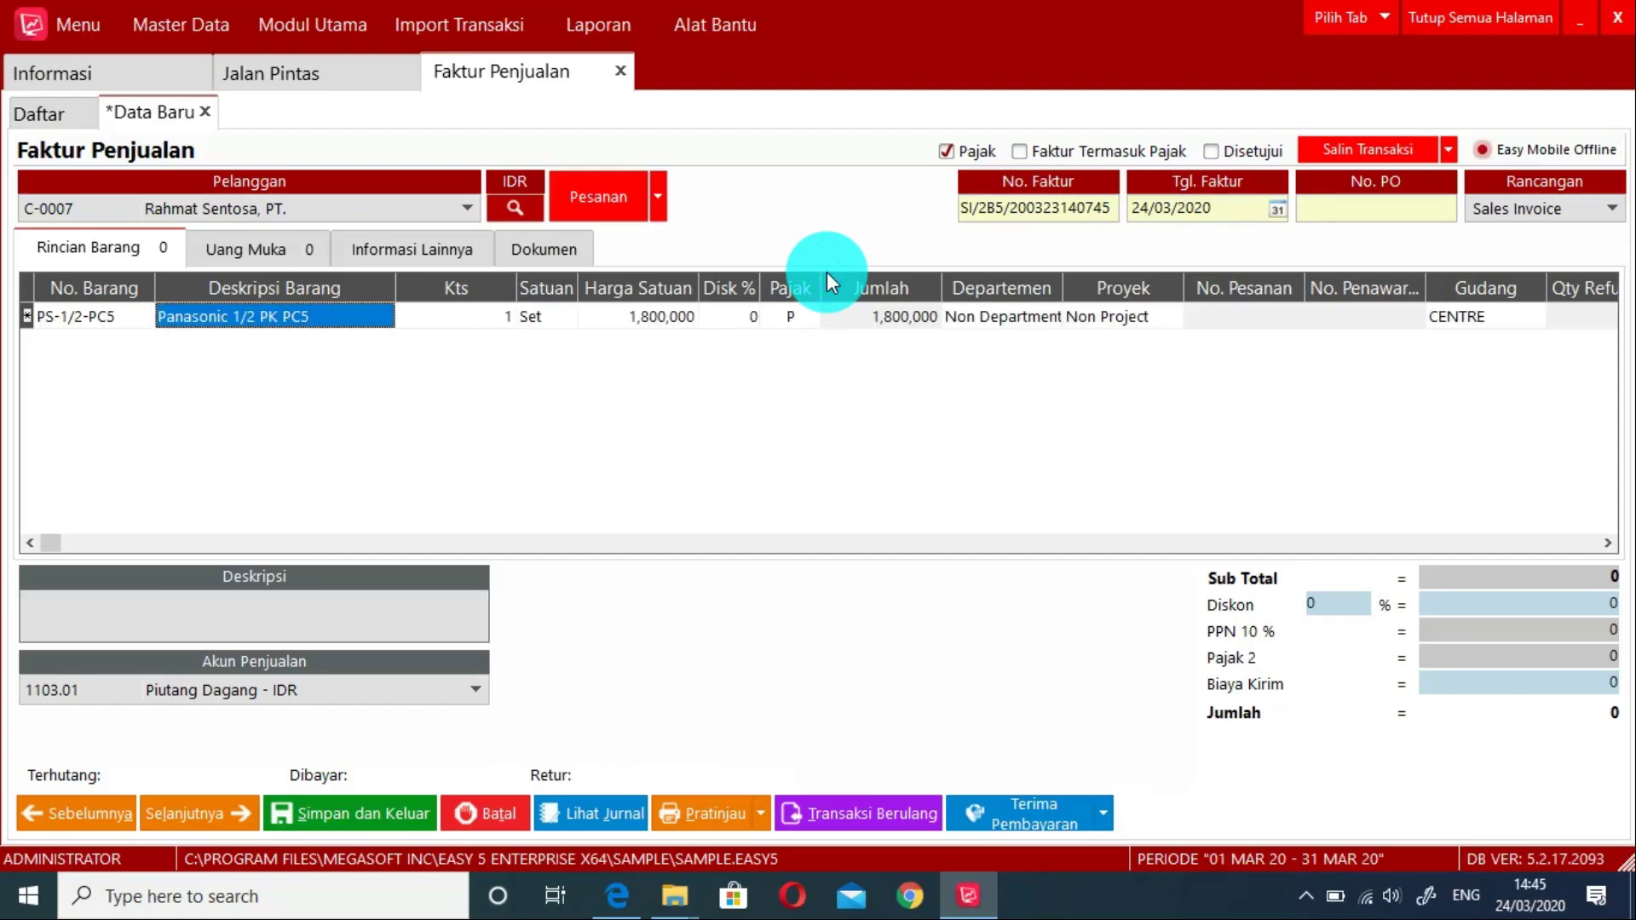
pyautogui.click(644, 318)
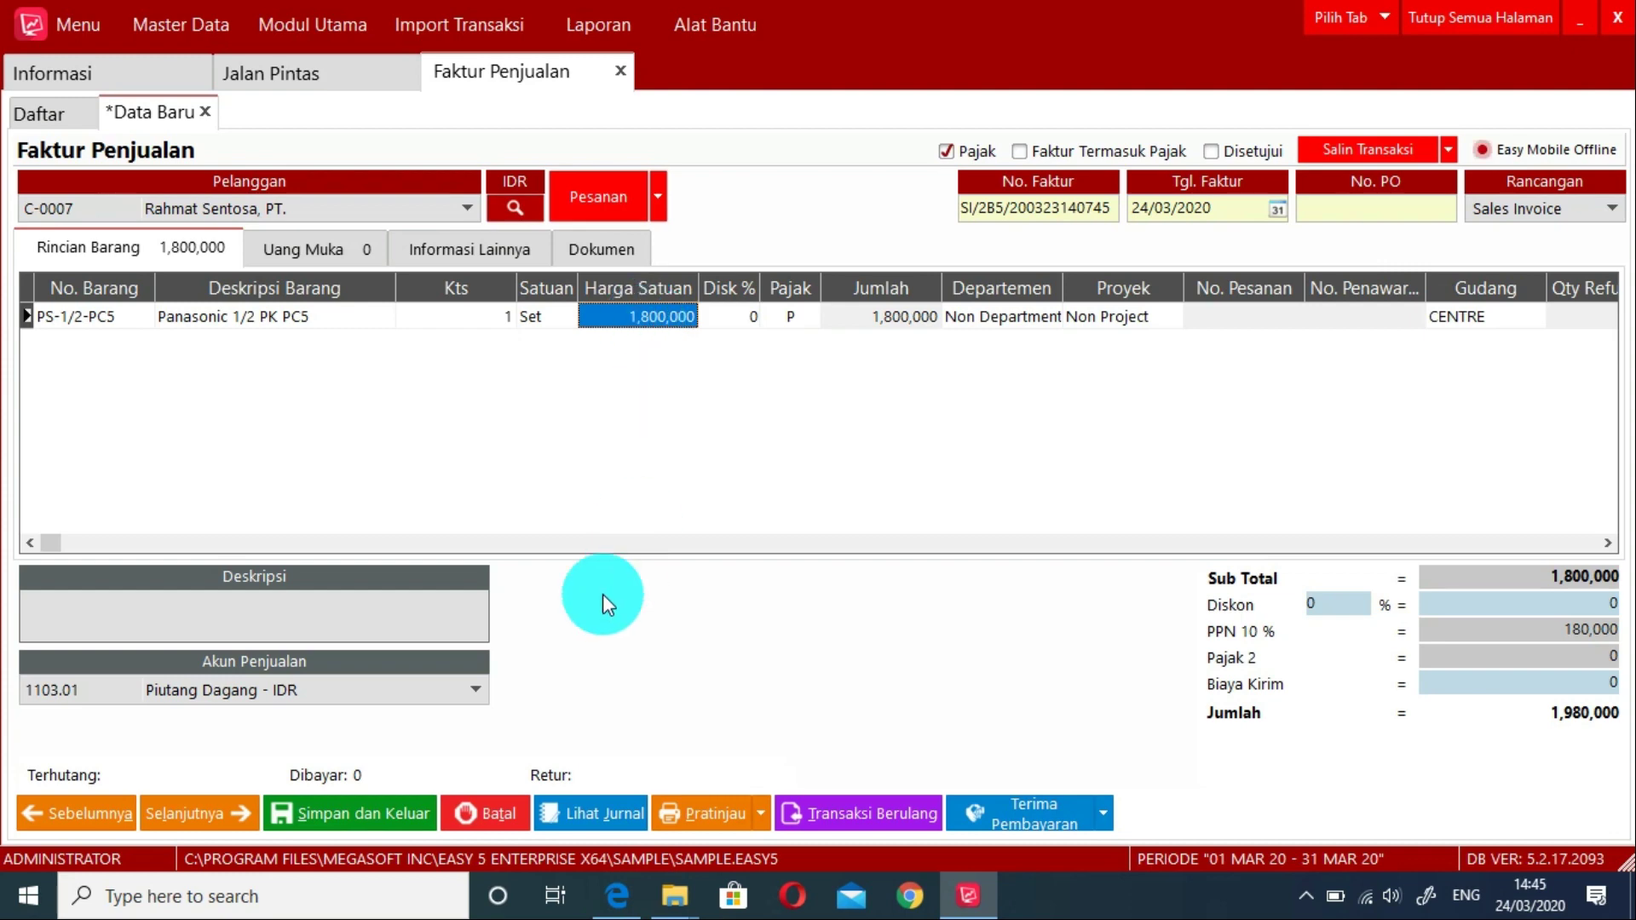
pyautogui.click(393, 808)
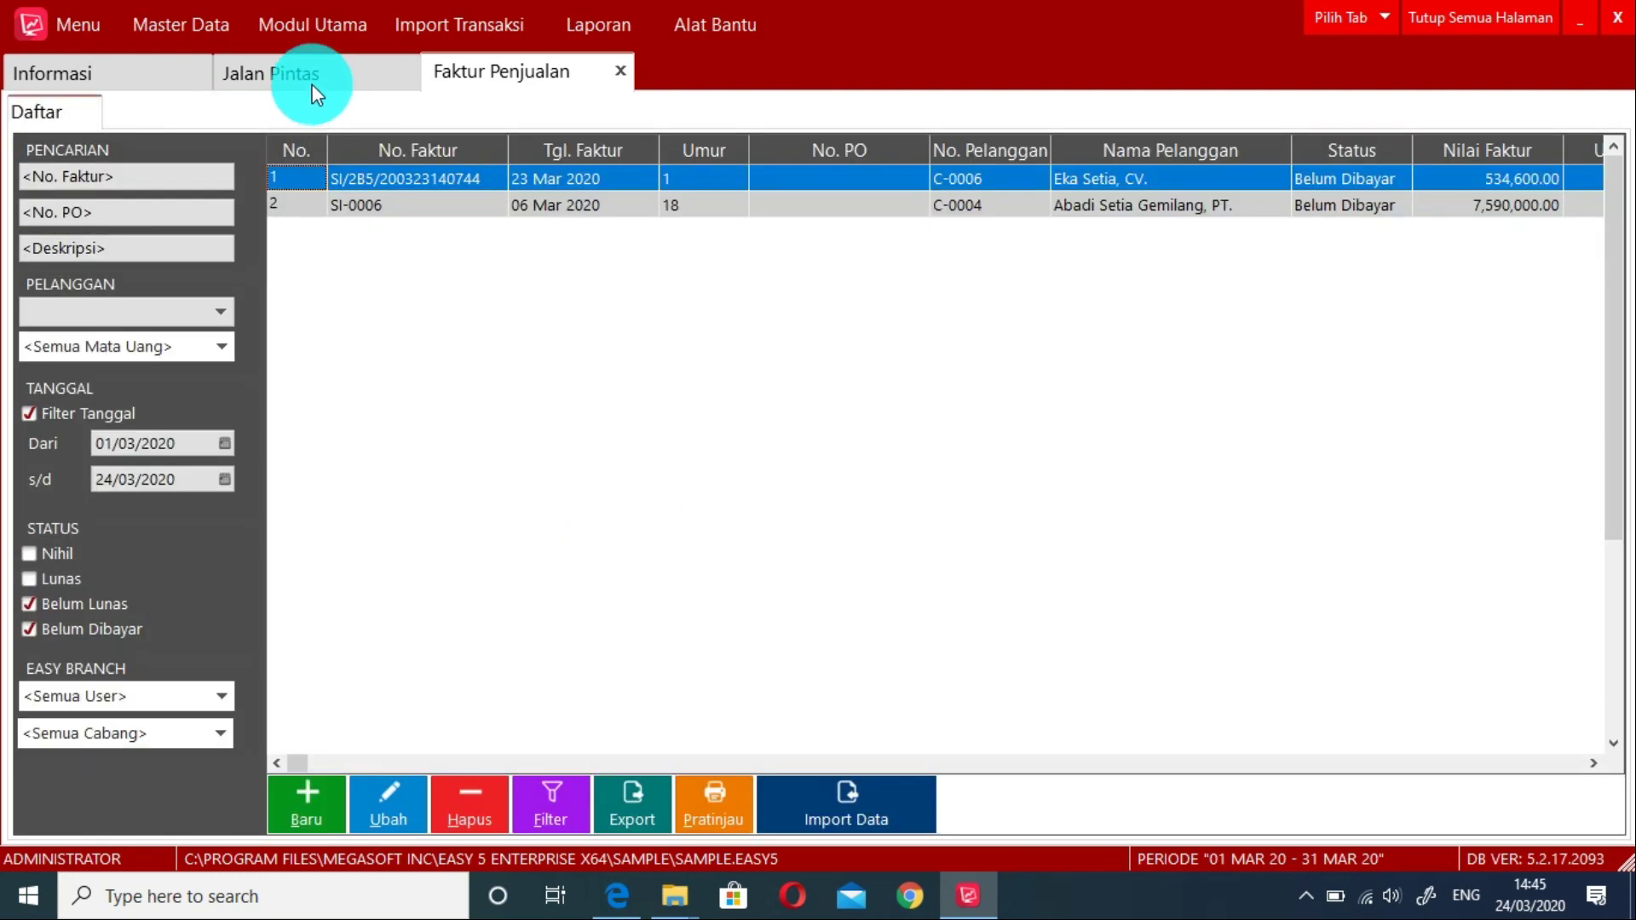
pyautogui.click(312, 83)
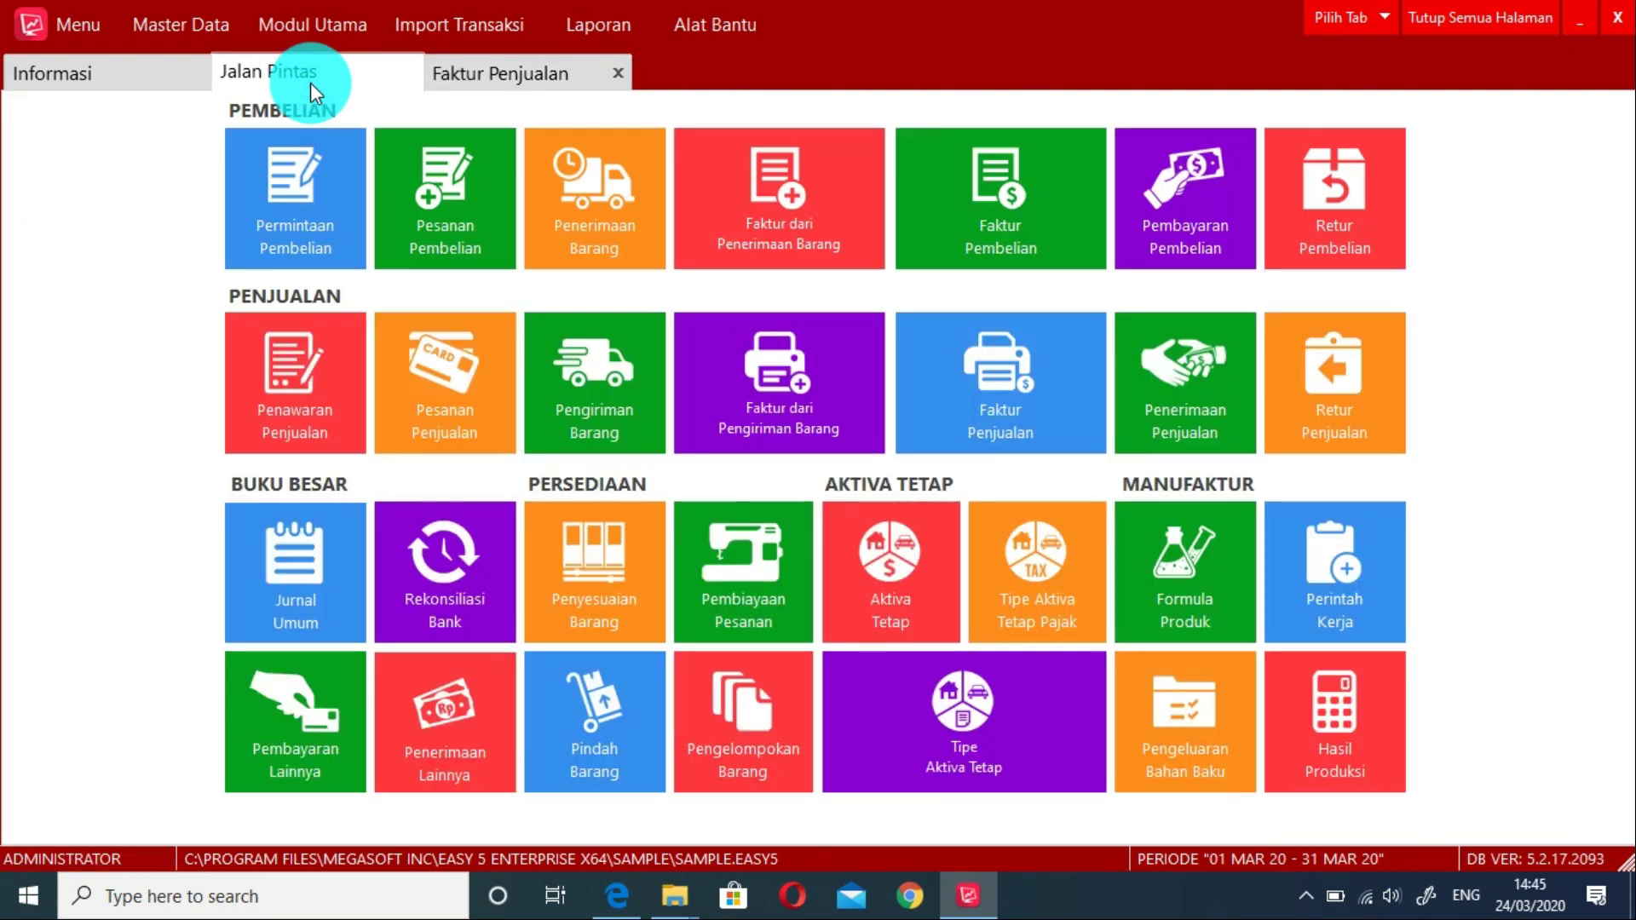